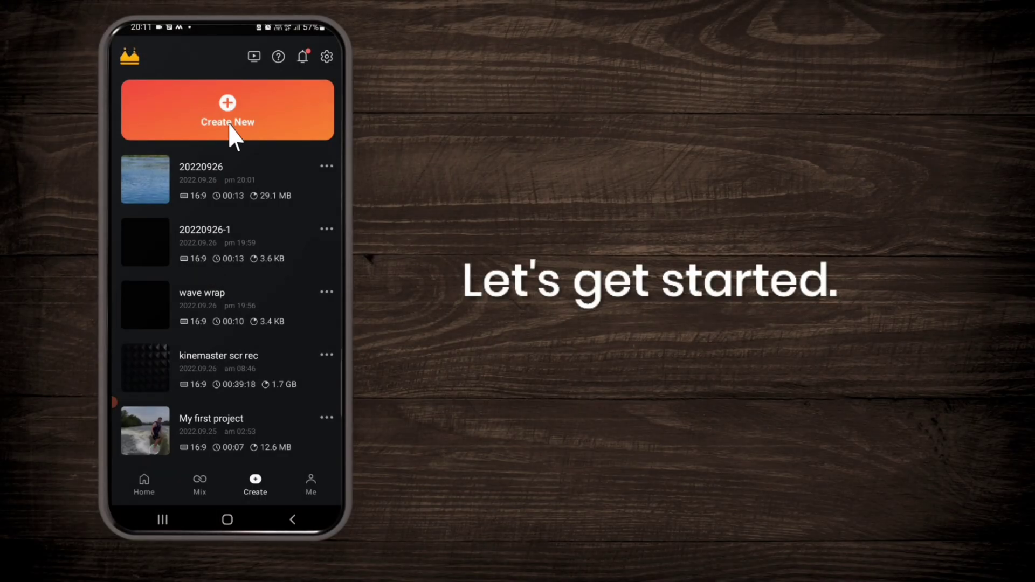
Start a new 16:9 project with a #555555 dark grey solid colour background clip
click(229, 123)
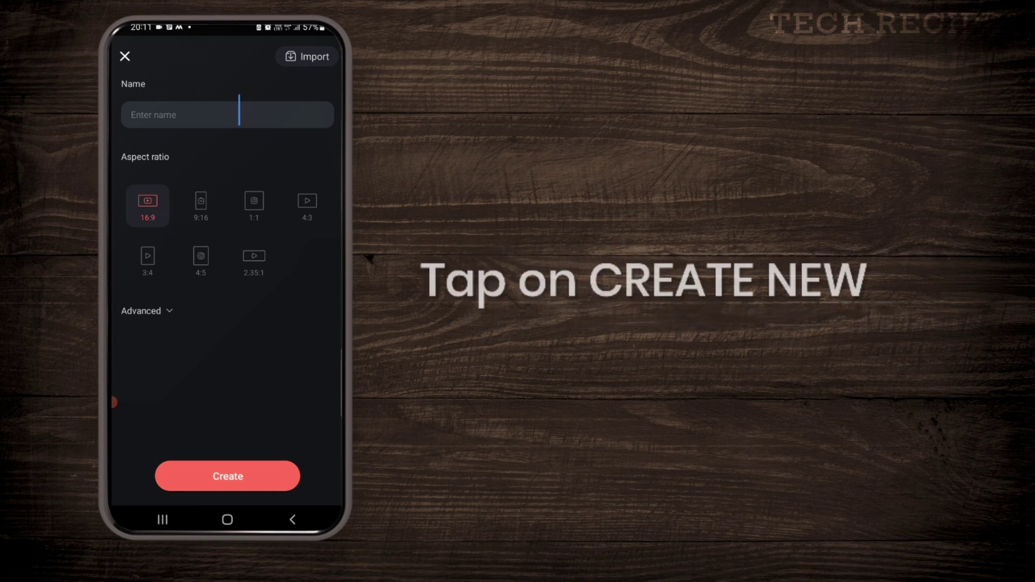
click(205, 481)
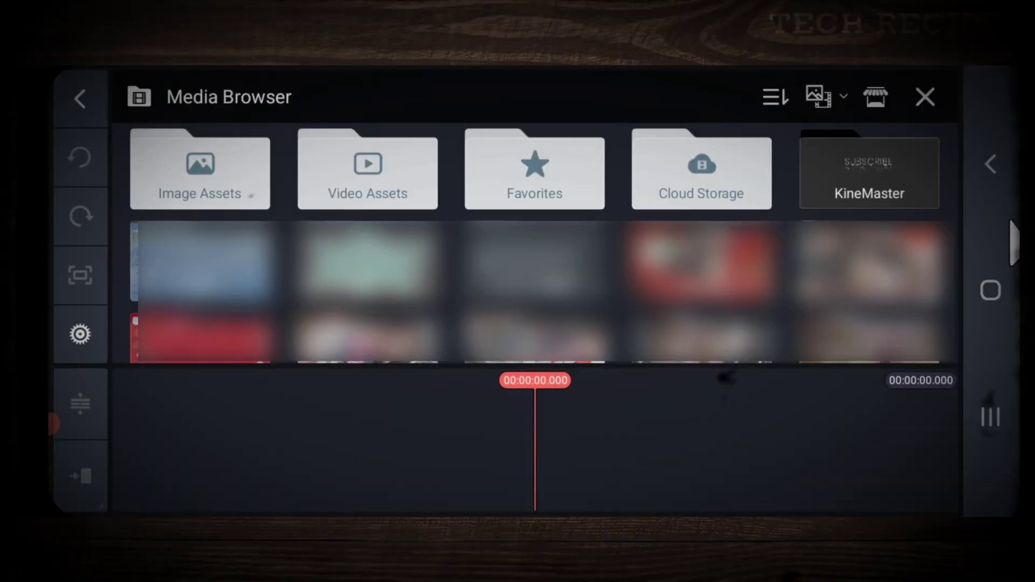
click(200, 182)
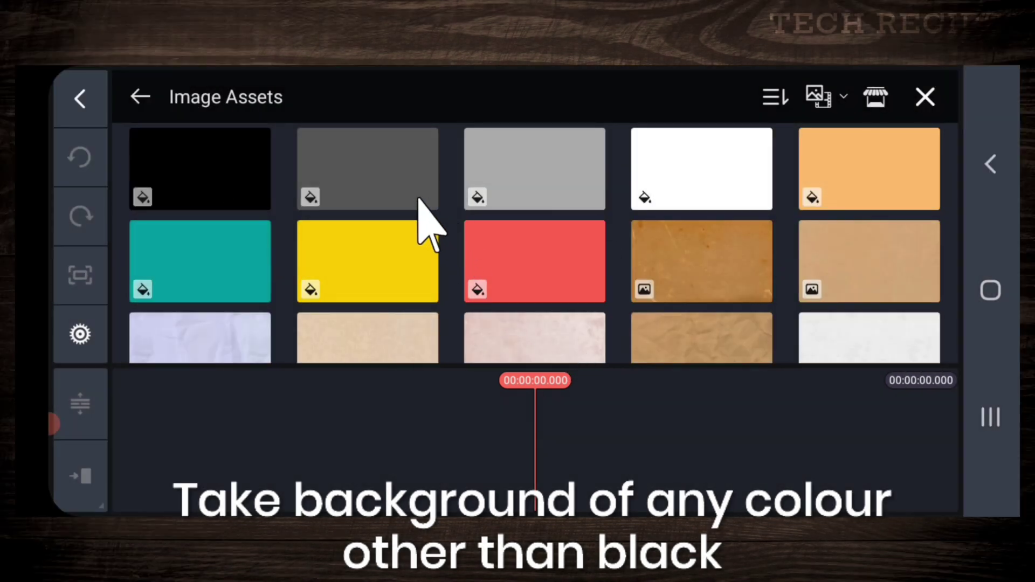
click(419, 197)
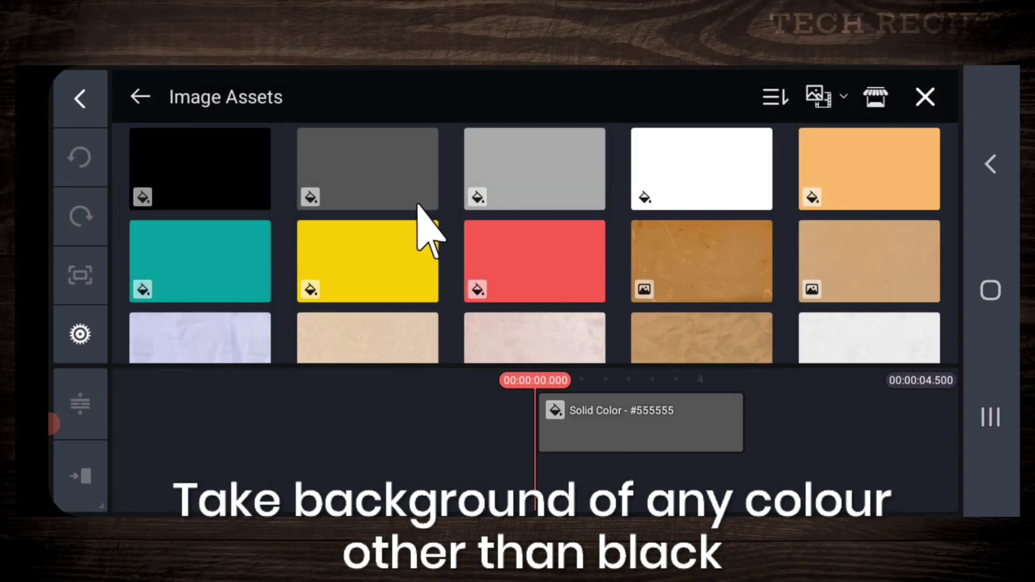
Extend the grey background clip to about 13 seconds
click(925, 97)
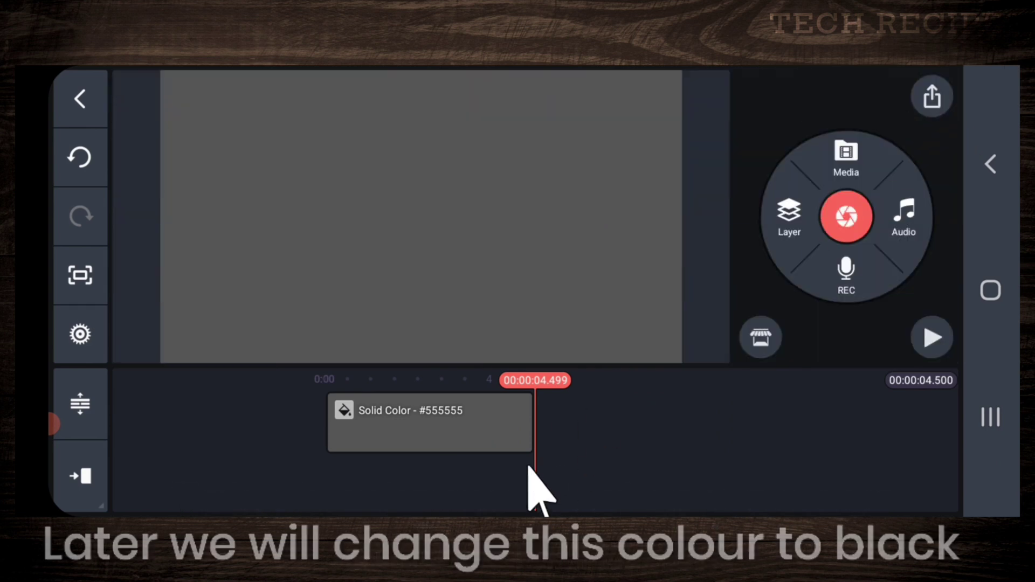
click(530, 423)
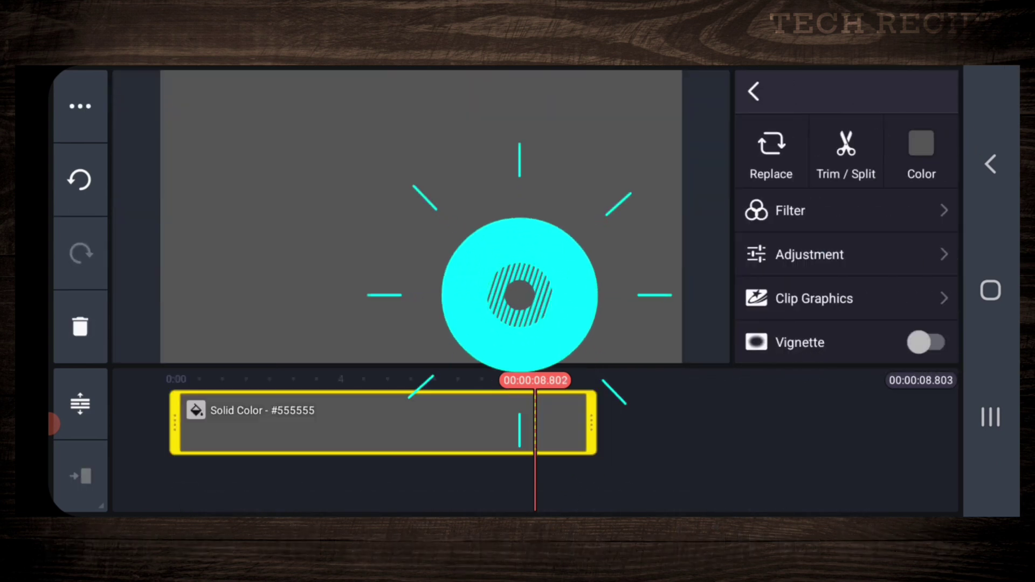
drag(538, 423, 744, 423)
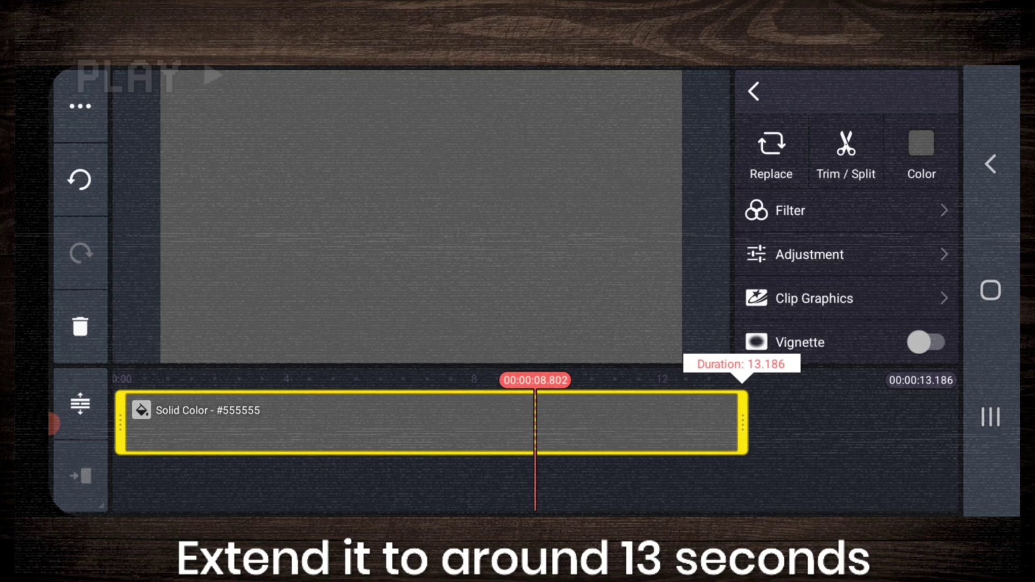
click(669, 426)
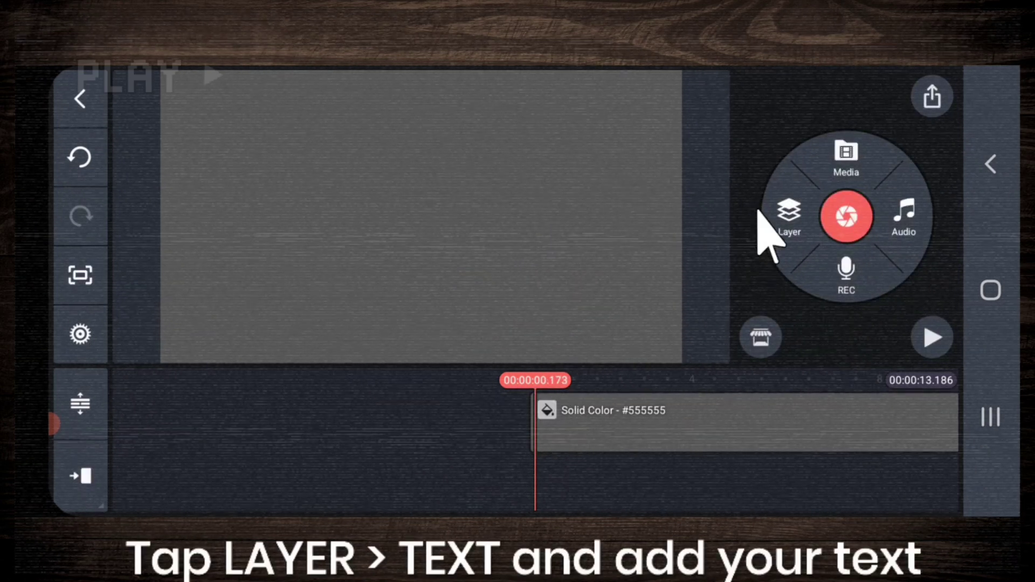
Add a text layer reading LIKE
click(766, 213)
click(744, 253)
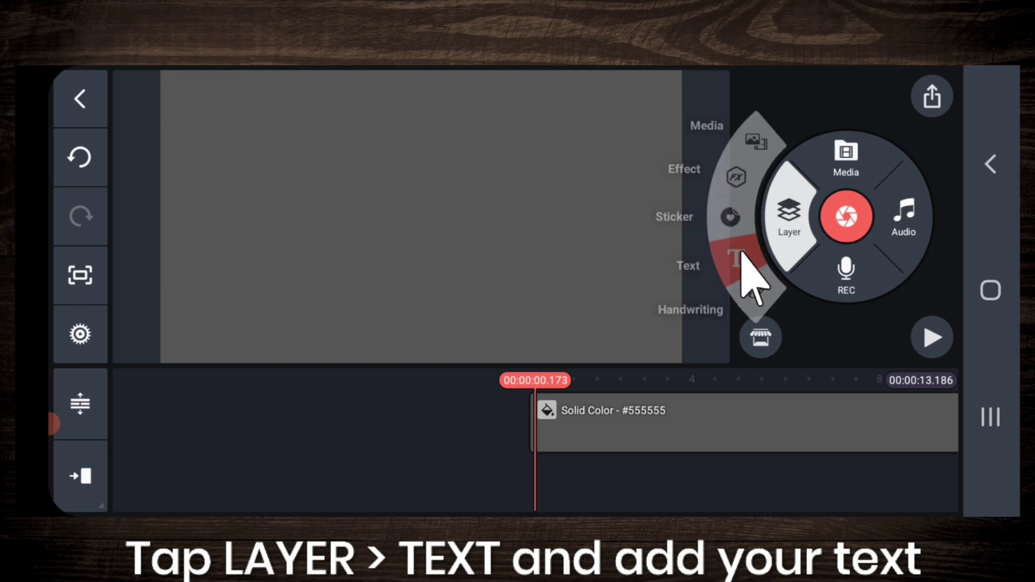
click(131, 447)
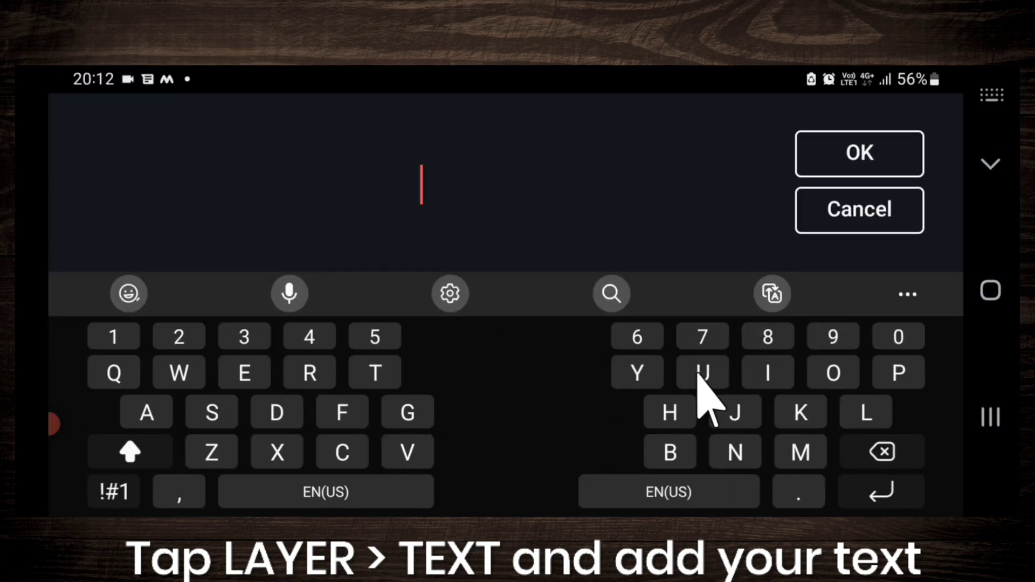
click(862, 414)
click(764, 372)
click(796, 414)
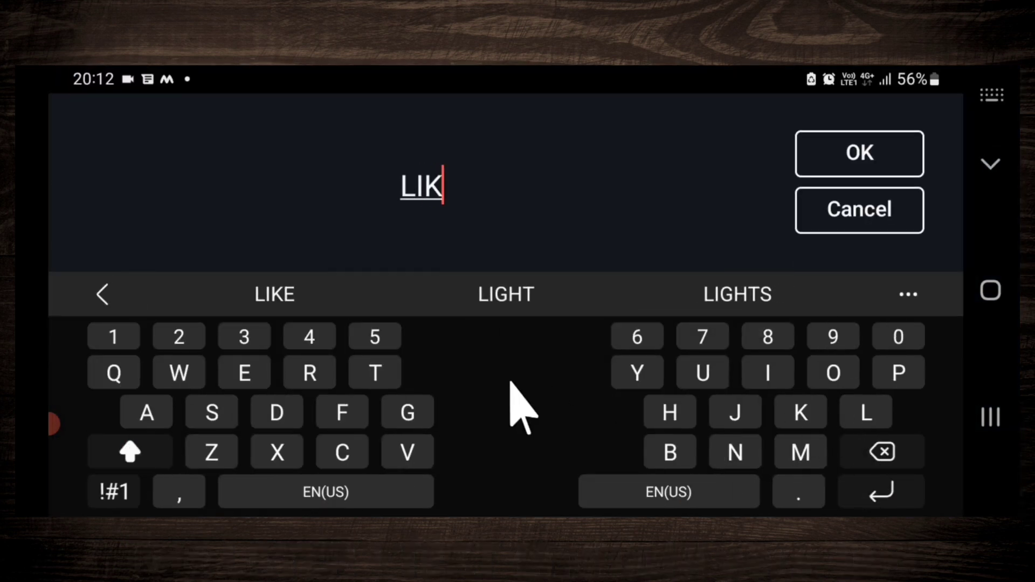
click(268, 372)
click(851, 160)
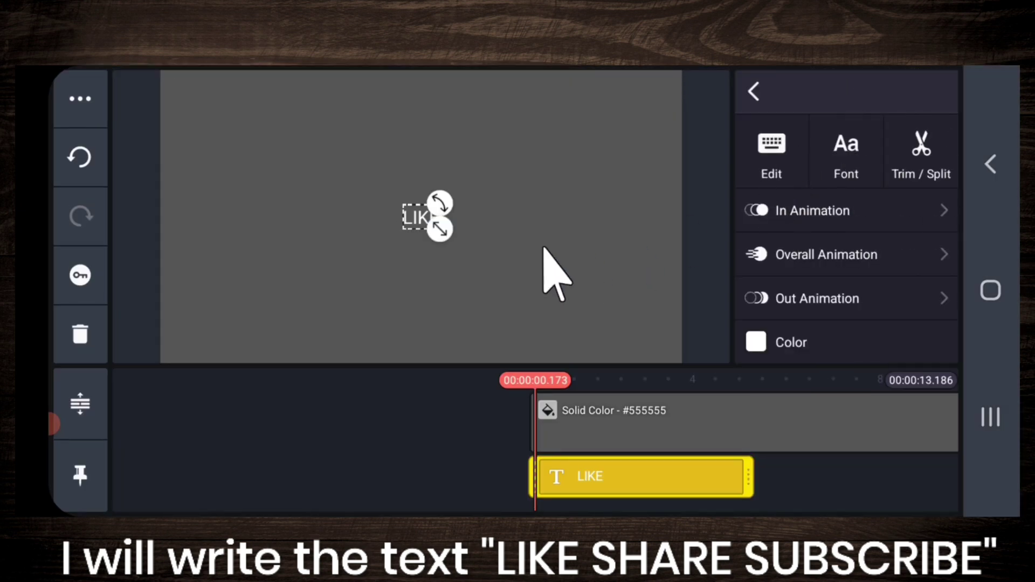
Set the LIKE text font to Sans-serif Montserrat Regular
click(844, 156)
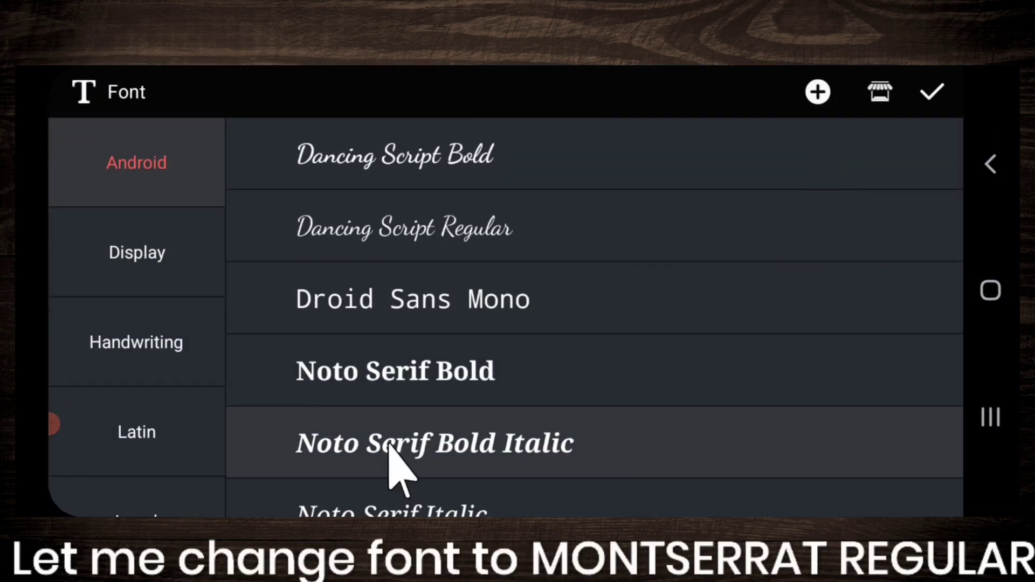
drag(393, 462, 406, 315)
scroll(145, 291, down, 5)
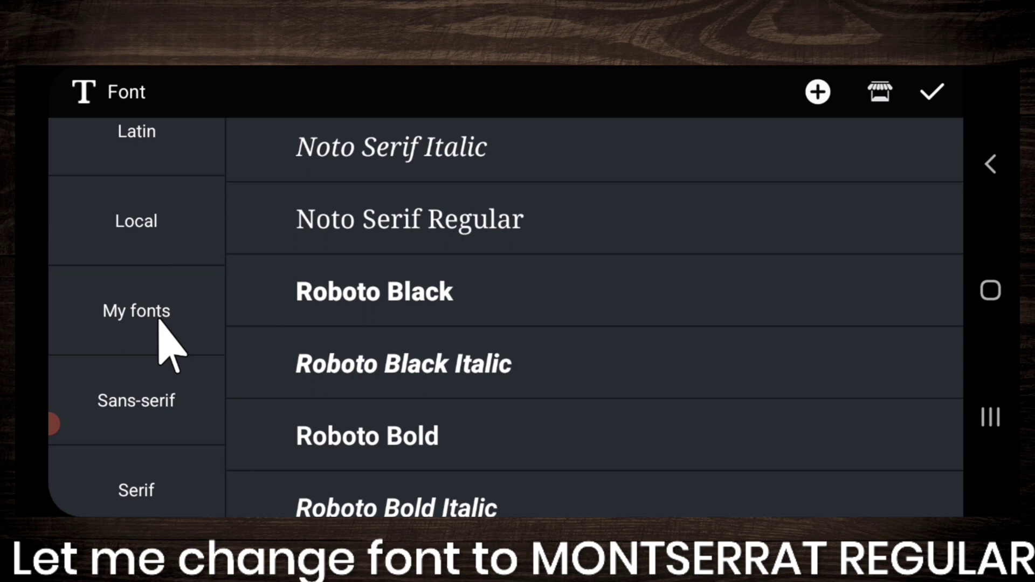
click(151, 416)
scroll(577, 242, down, 10)
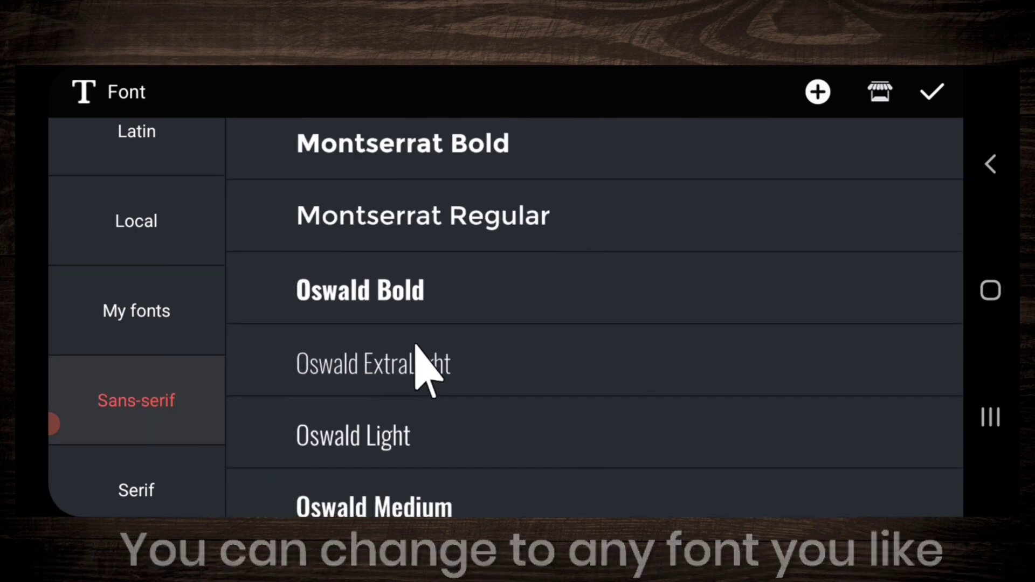
click(468, 225)
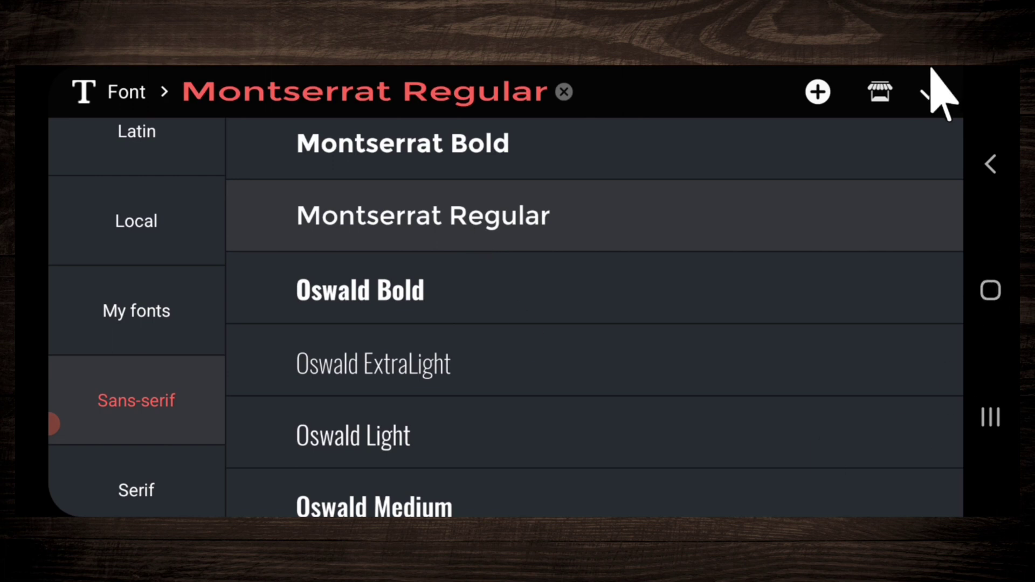
click(925, 93)
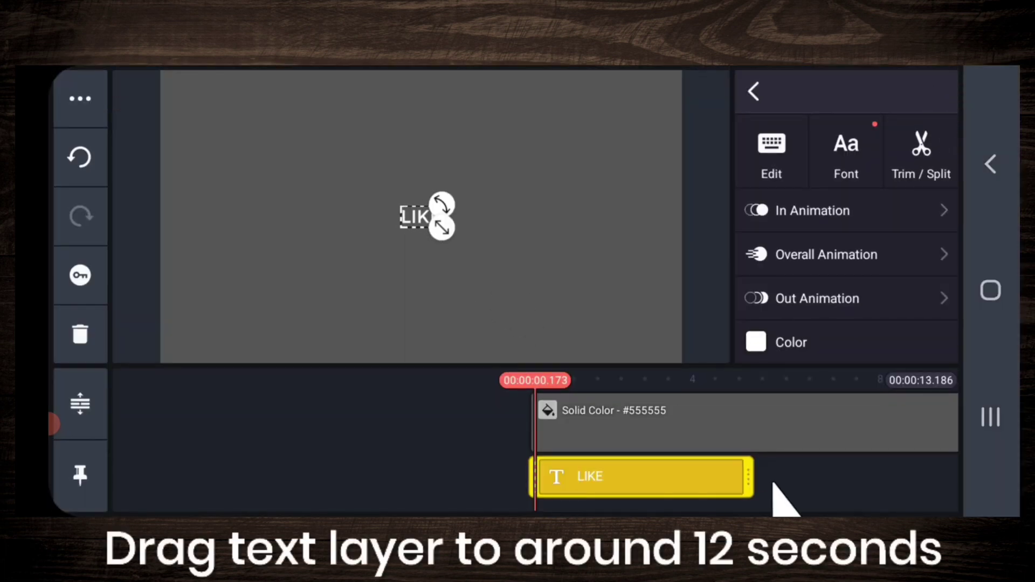
Stretch the LIKE text clip to about 12 seconds
drag(792, 489, 693, 496)
click(615, 491)
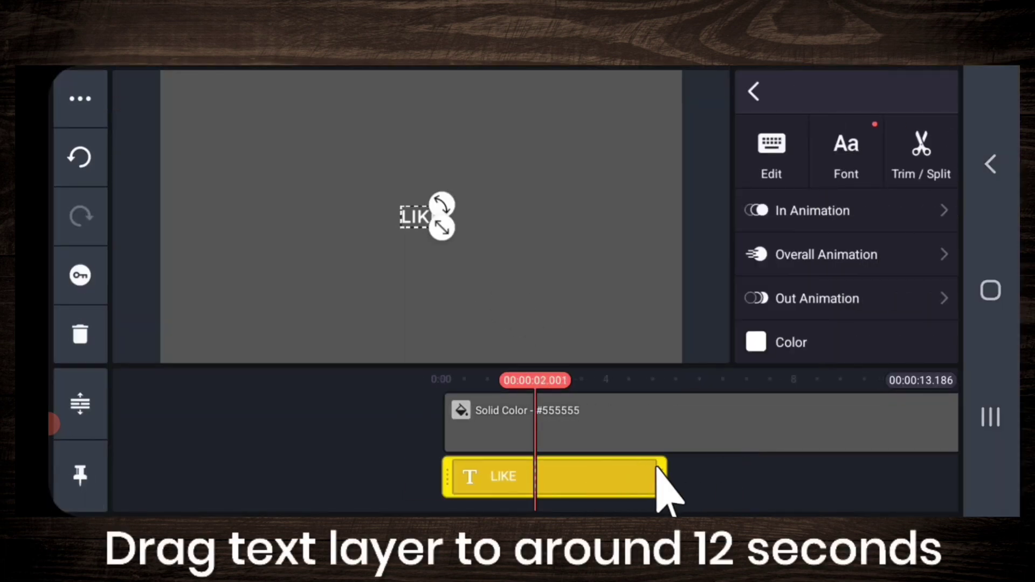
drag(656, 468, 834, 476)
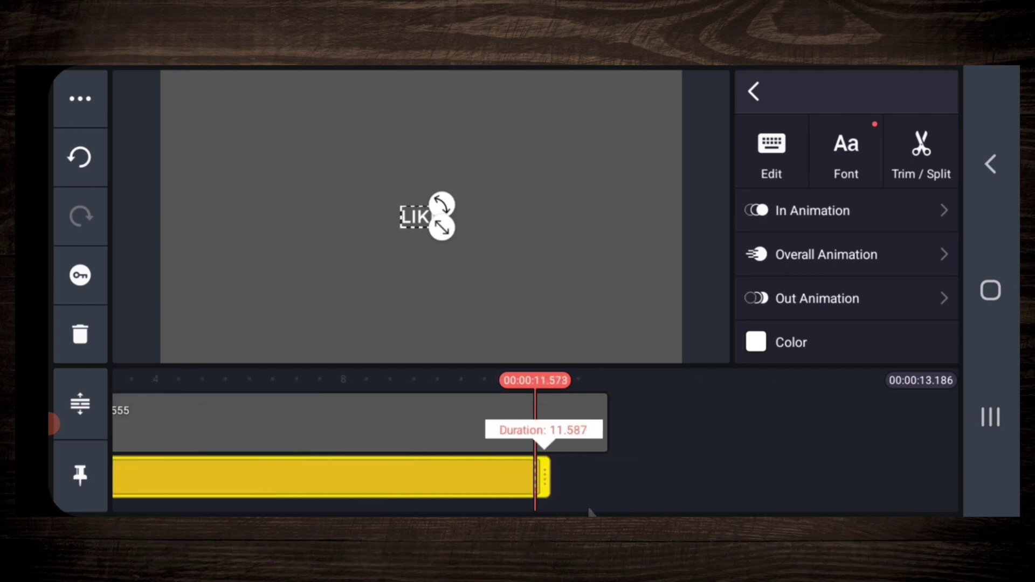
drag(559, 477, 539, 476)
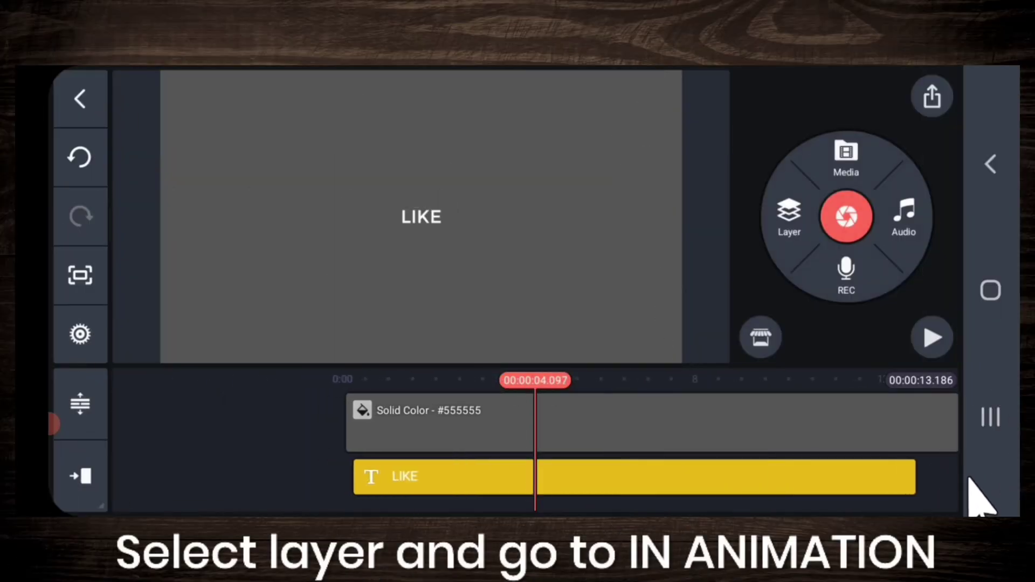
Give the LIKE text a 1-second slide-up in animation
click(557, 475)
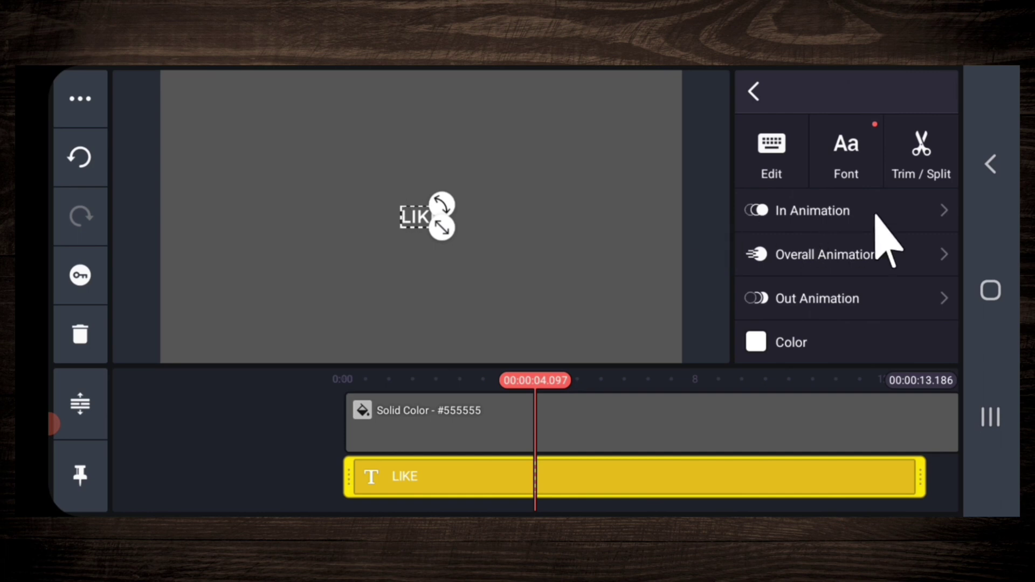
click(813, 213)
drag(824, 334, 835, 137)
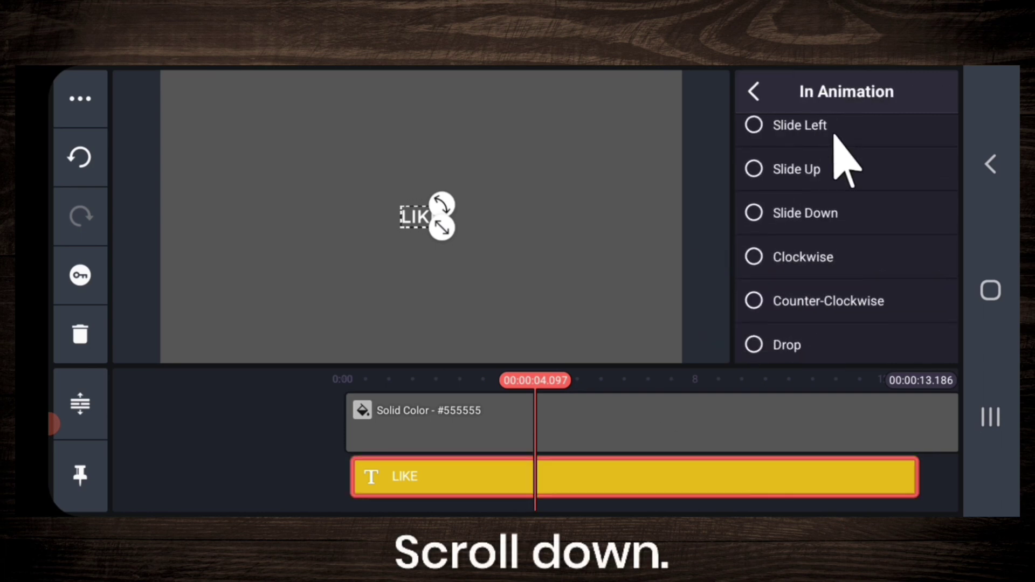
scroll(841, 162, down, 10)
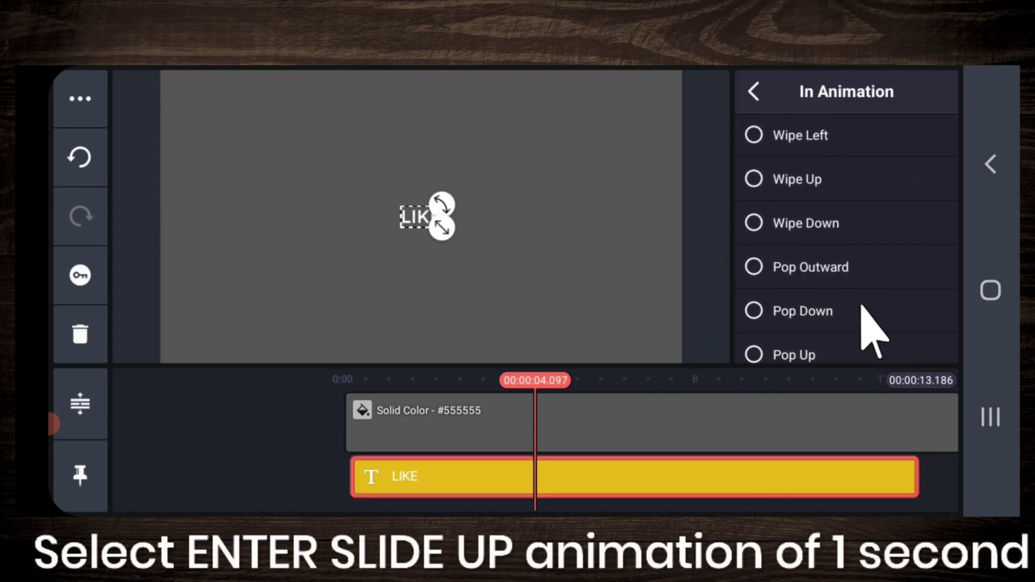
drag(861, 304, 893, 158)
drag(862, 232, 895, 150)
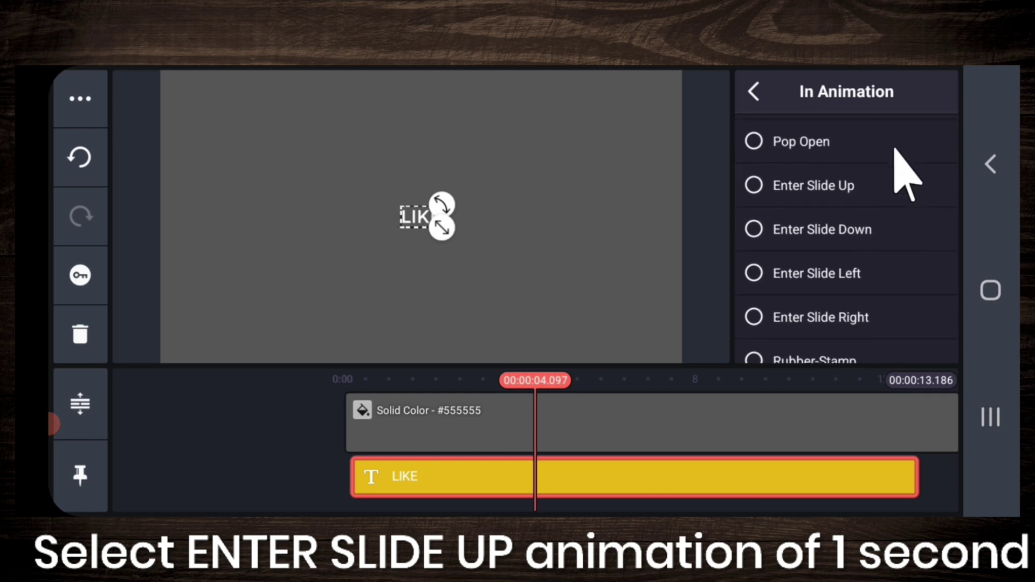
click(753, 186)
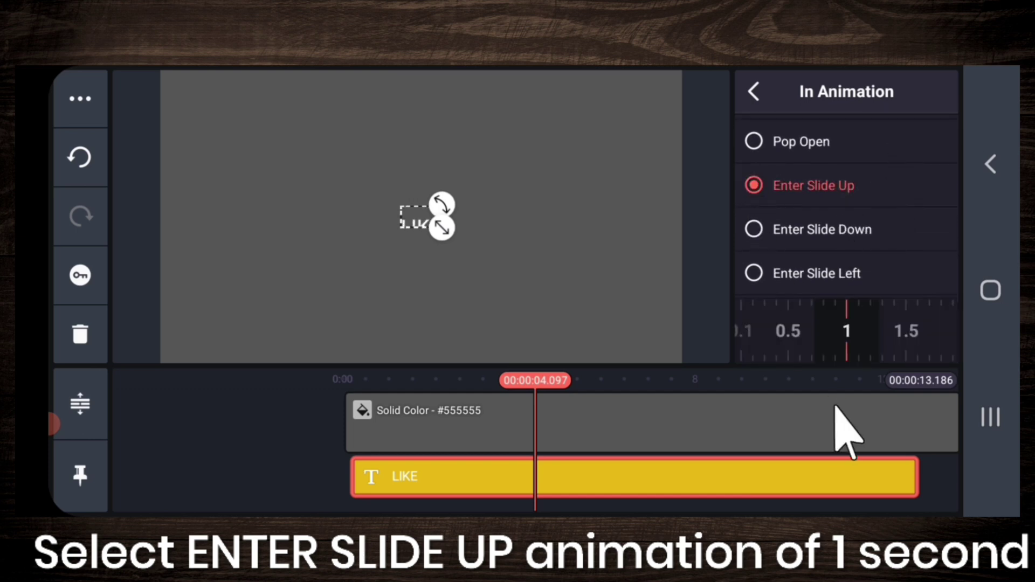
click(753, 89)
Give the LIKE text a 1-second Exit Slide Down out animation
click(835, 301)
drag(835, 304, 885, 89)
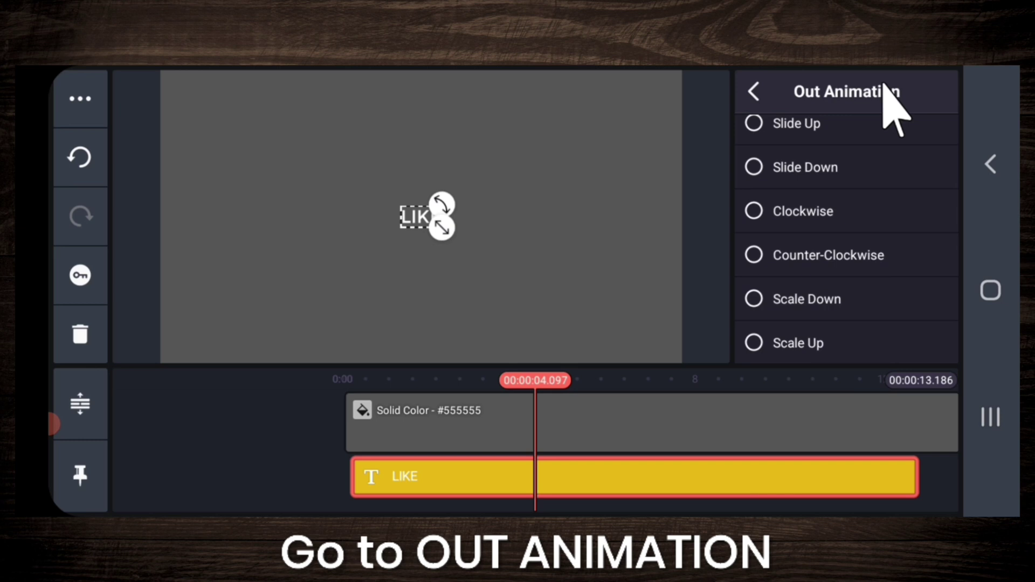
drag(857, 292, 874, 128)
drag(903, 323, 922, 139)
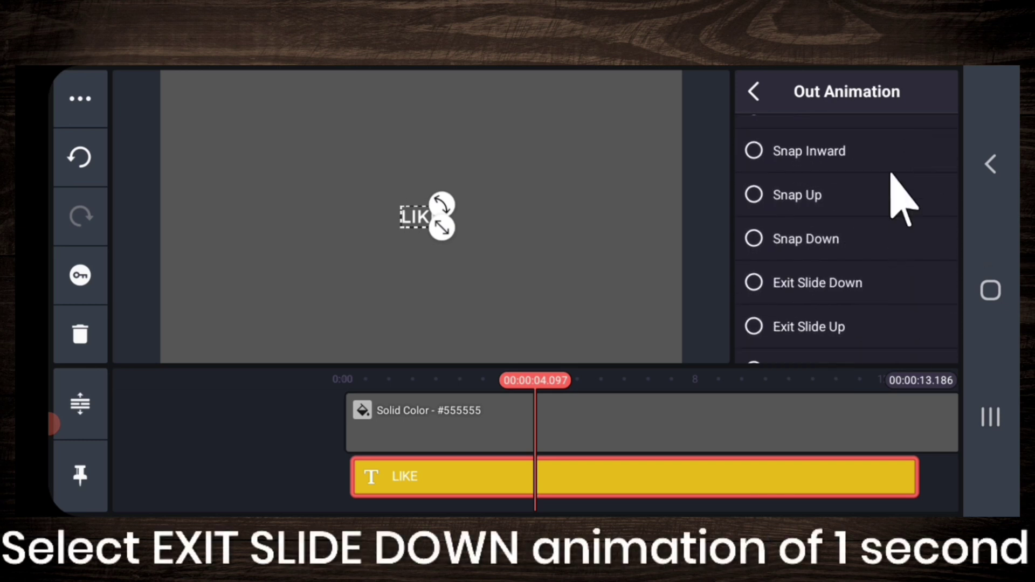
click(754, 211)
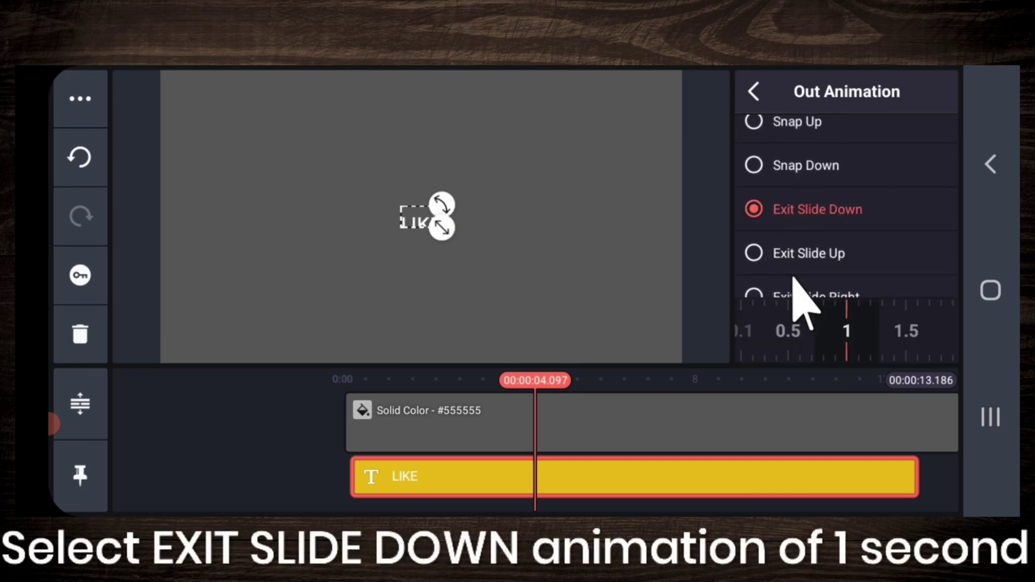
click(753, 91)
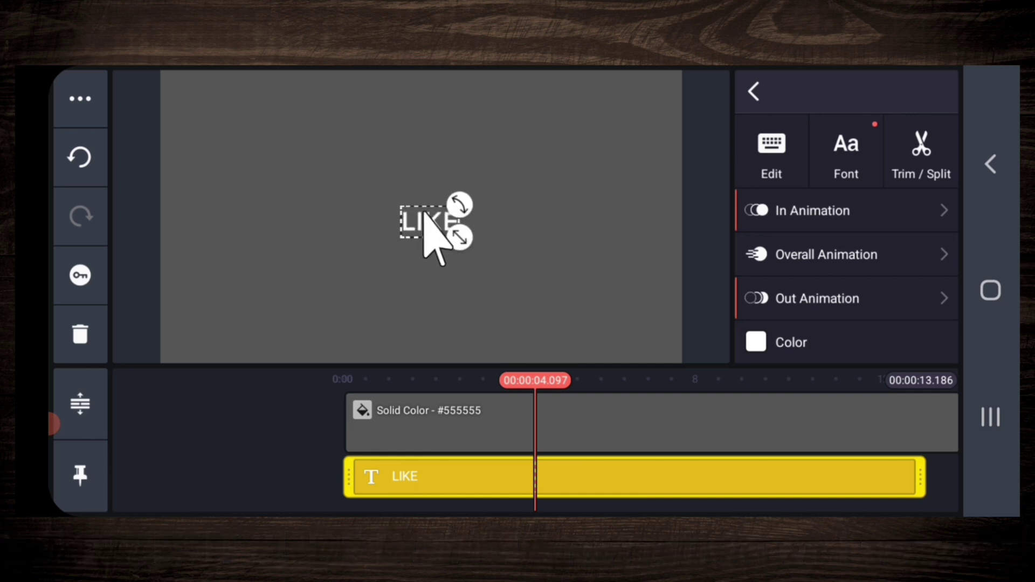
Centre LIKE horizontally and widen its character spacing to +7
mouse_move(423, 211)
mouse_down()
mouse_move(413, 217)
mouse_move(441, 218)
mouse_up()
scroll(863, 243, down, 5)
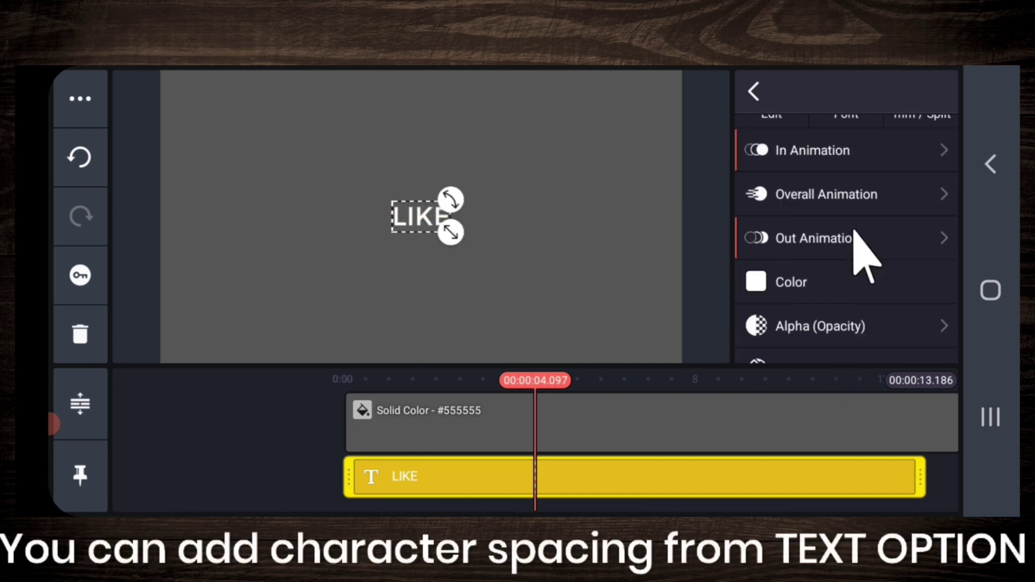
click(854, 201)
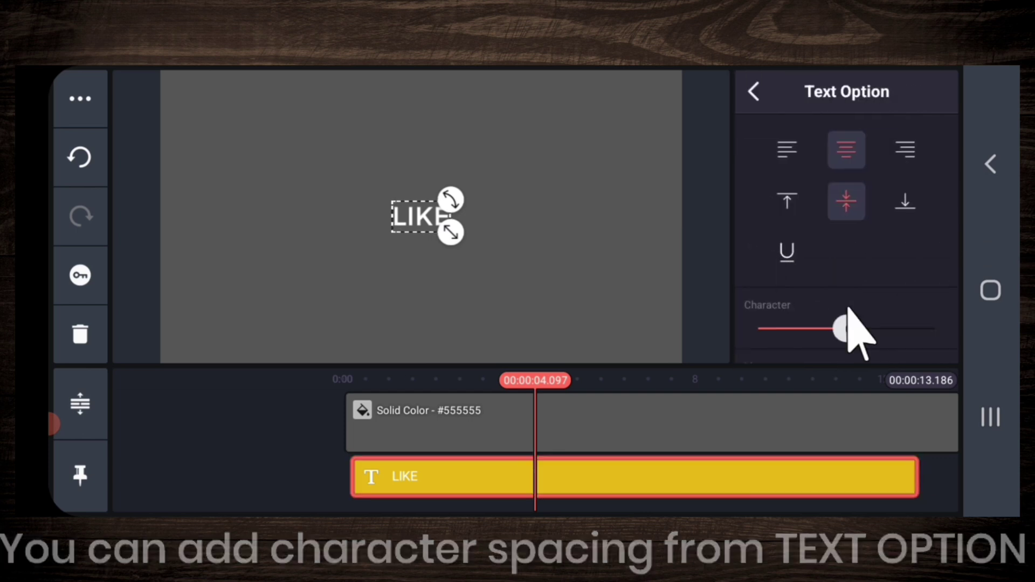
drag(852, 331, 849, 333)
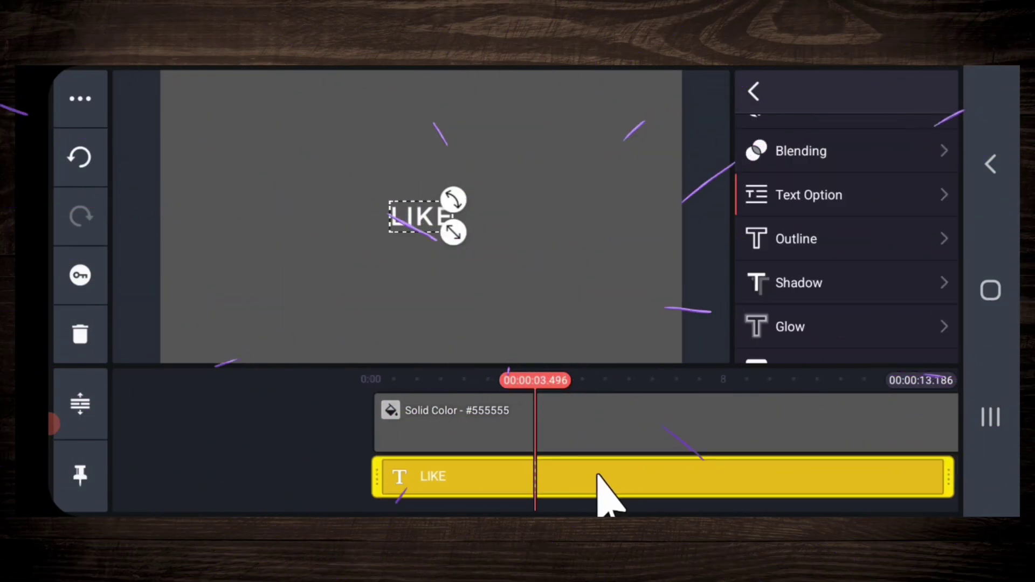
Split the LIKE text clip at about 4 seconds
drag(595, 477, 572, 481)
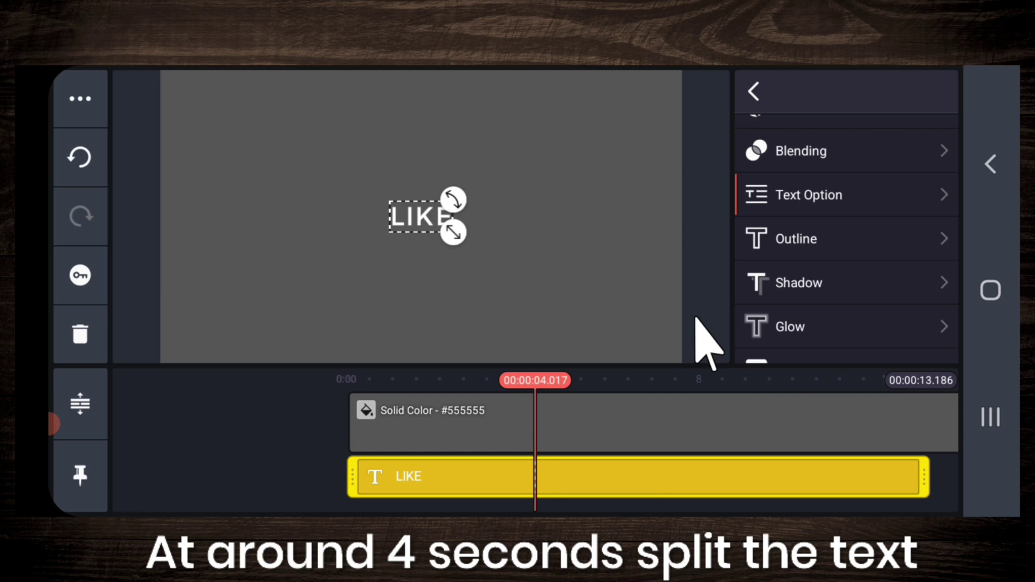
click(863, 469)
click(916, 144)
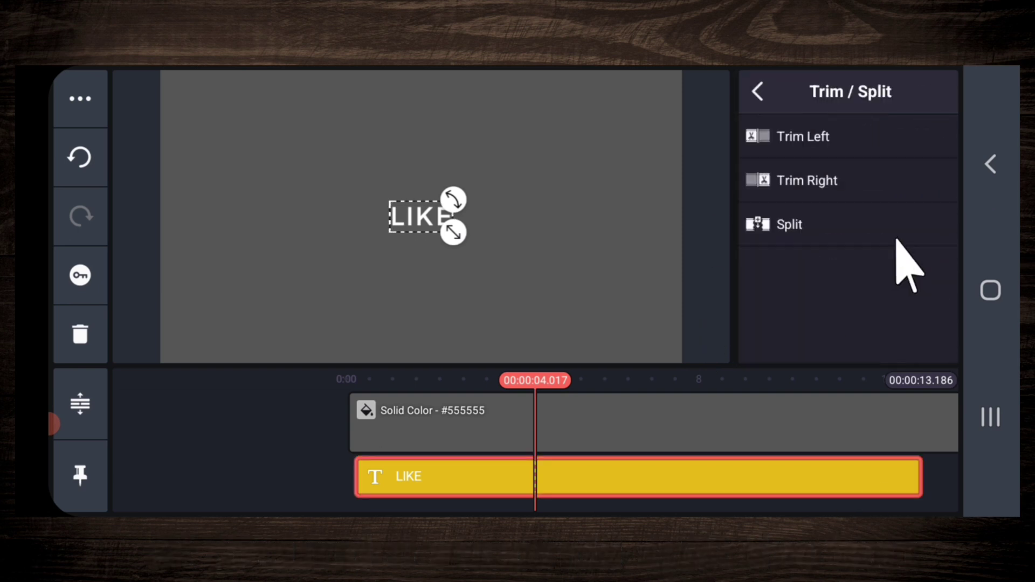
click(811, 216)
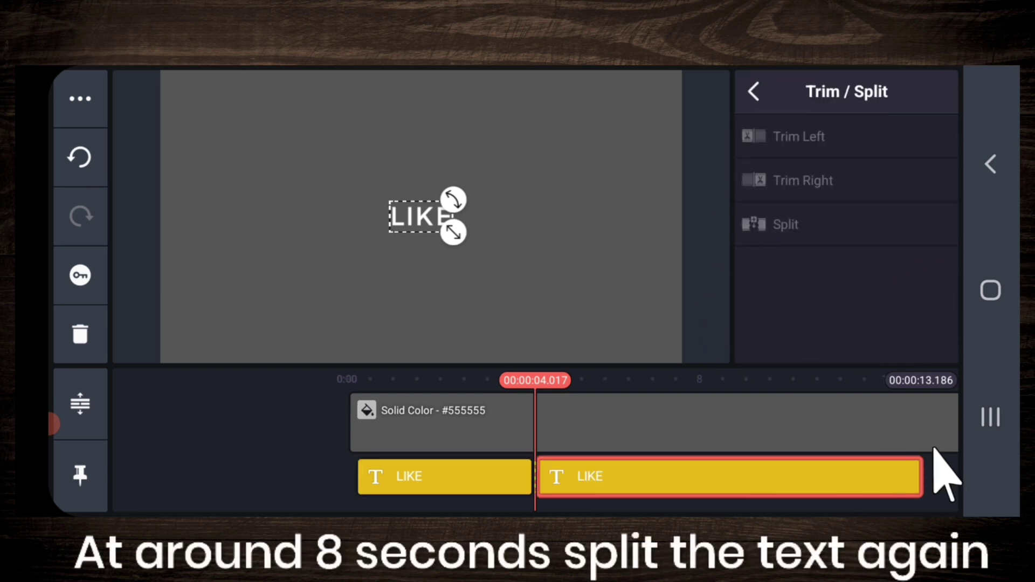
click(929, 488)
Split the second LIKE clip at about 8 seconds and reselect the middle clip
drag(935, 468, 745, 501)
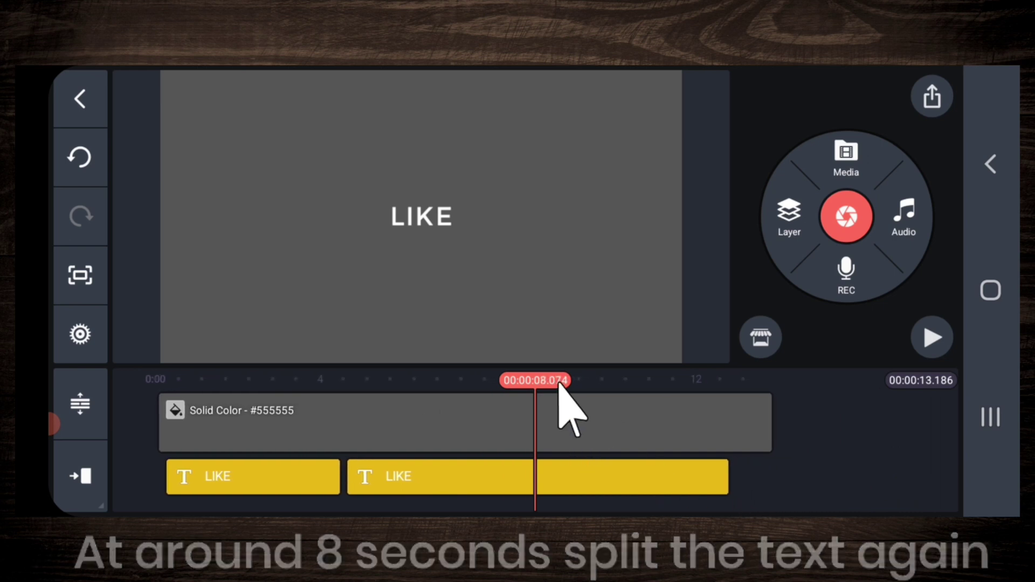
click(584, 470)
click(921, 153)
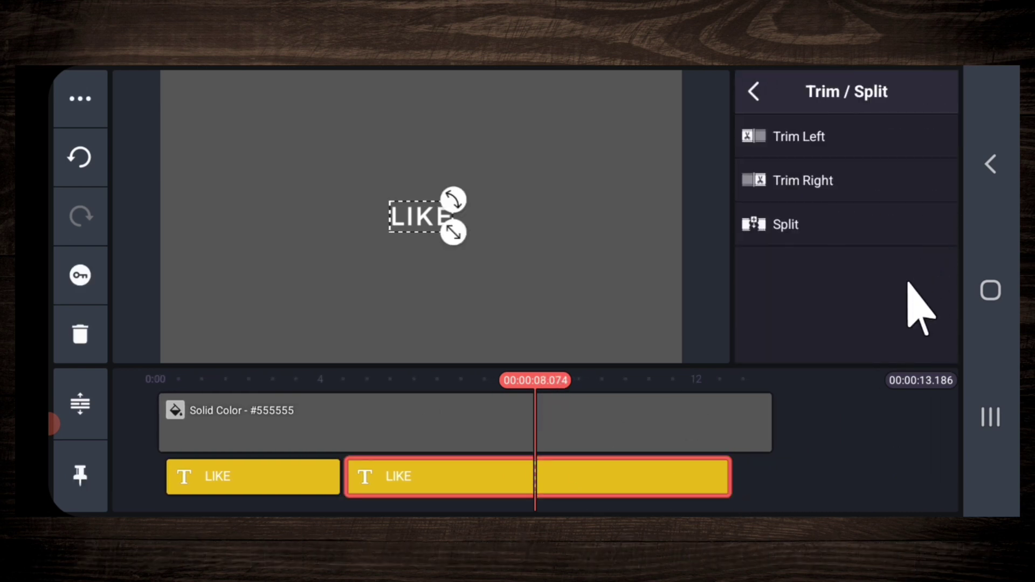
click(825, 224)
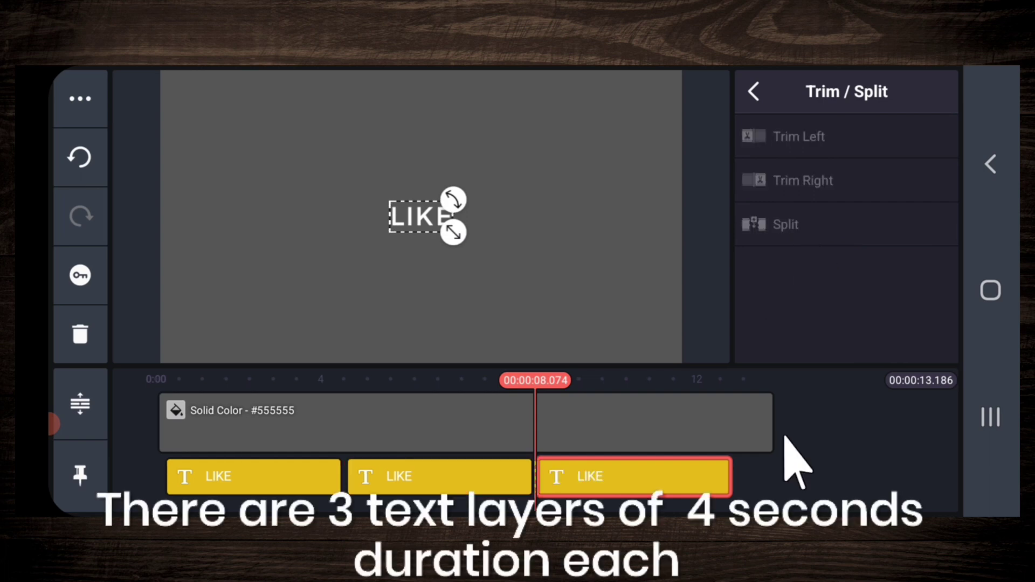
click(796, 462)
drag(796, 463, 970, 485)
drag(785, 496, 574, 488)
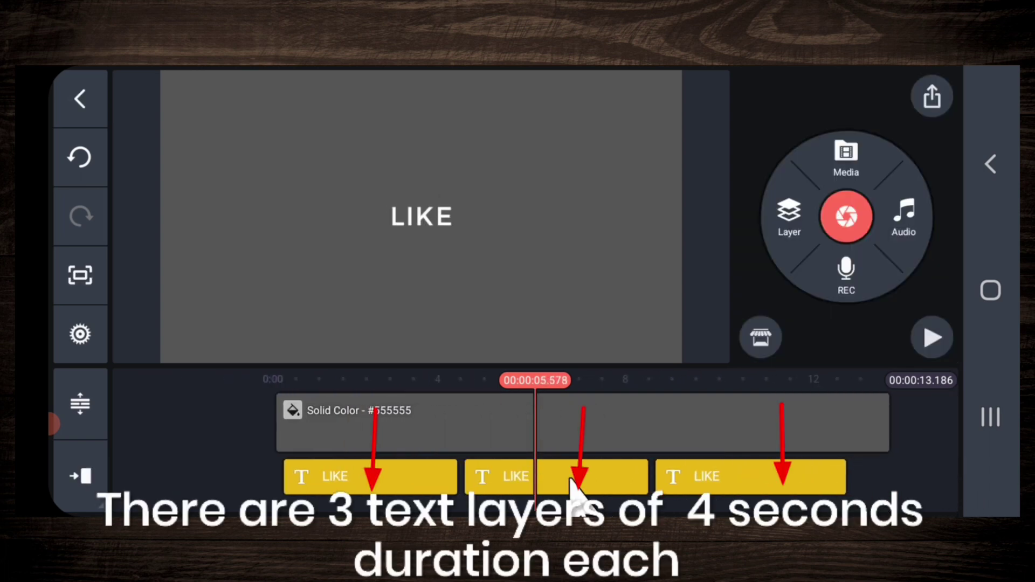
click(574, 487)
Change the second text clip from LIKE to SHARE
click(744, 141)
click(423, 186)
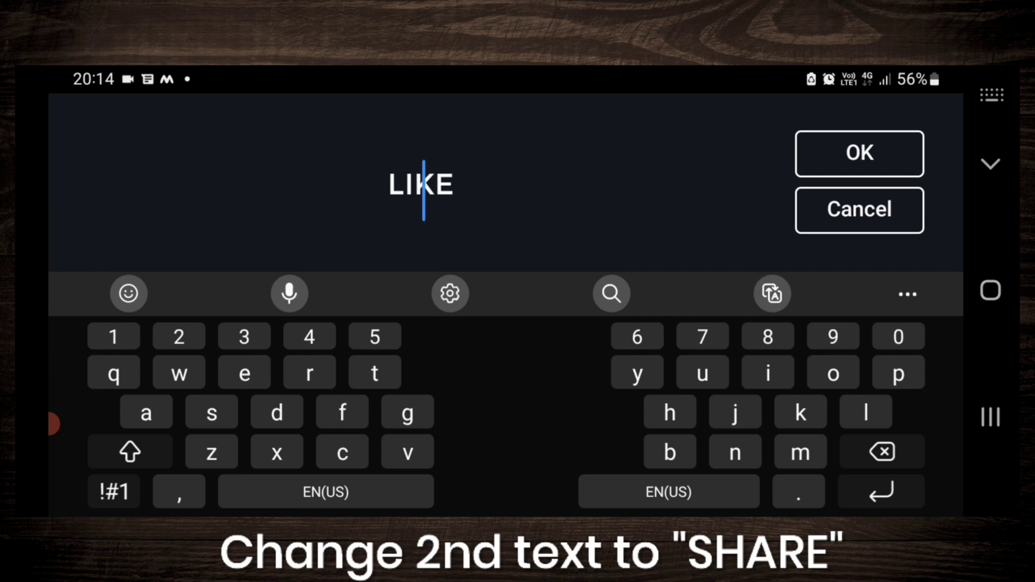
double_click(424, 186)
click(129, 452)
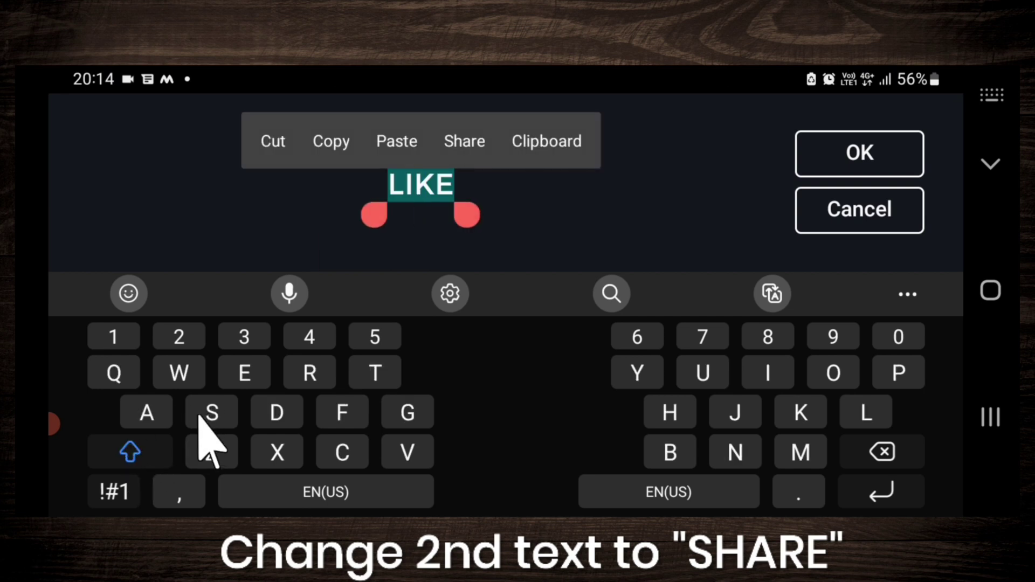
click(129, 451)
double_click(130, 451)
text(SH)
click(270, 294)
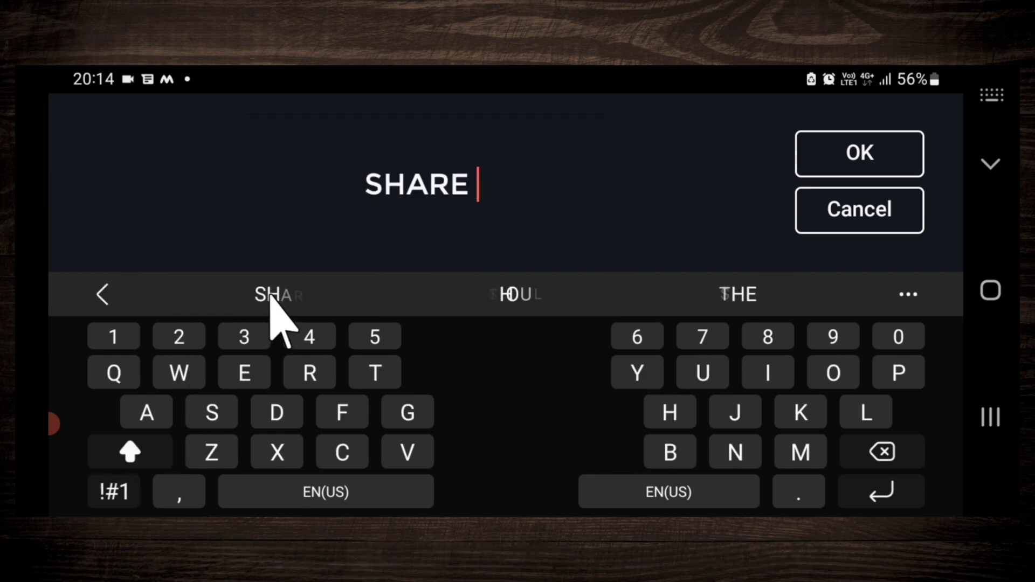
click(859, 154)
Change the third text clip from LIKE to SUBSCRIBE
drag(744, 496, 577, 508)
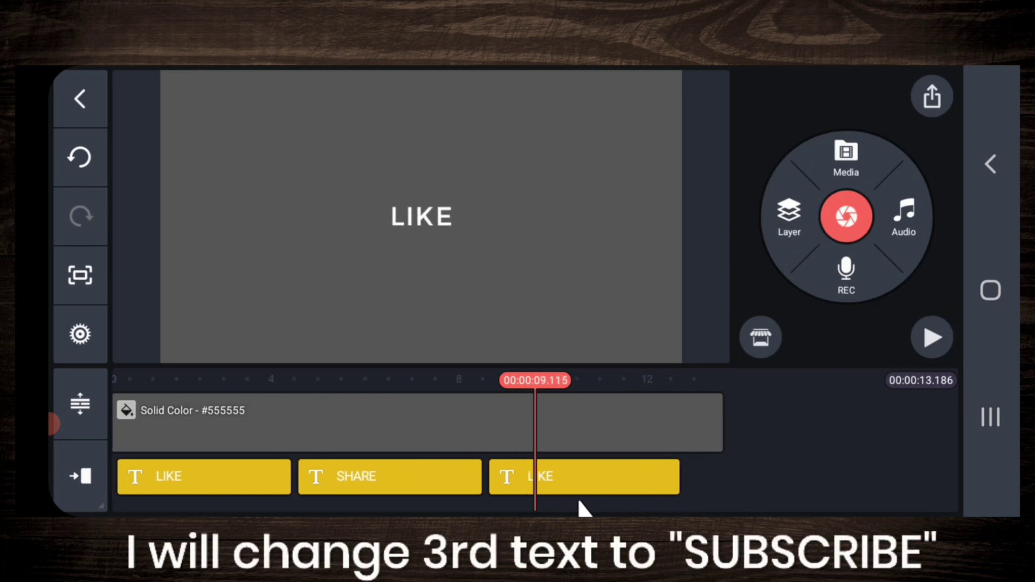
click(577, 485)
click(776, 161)
double_click(420, 183)
click(130, 451)
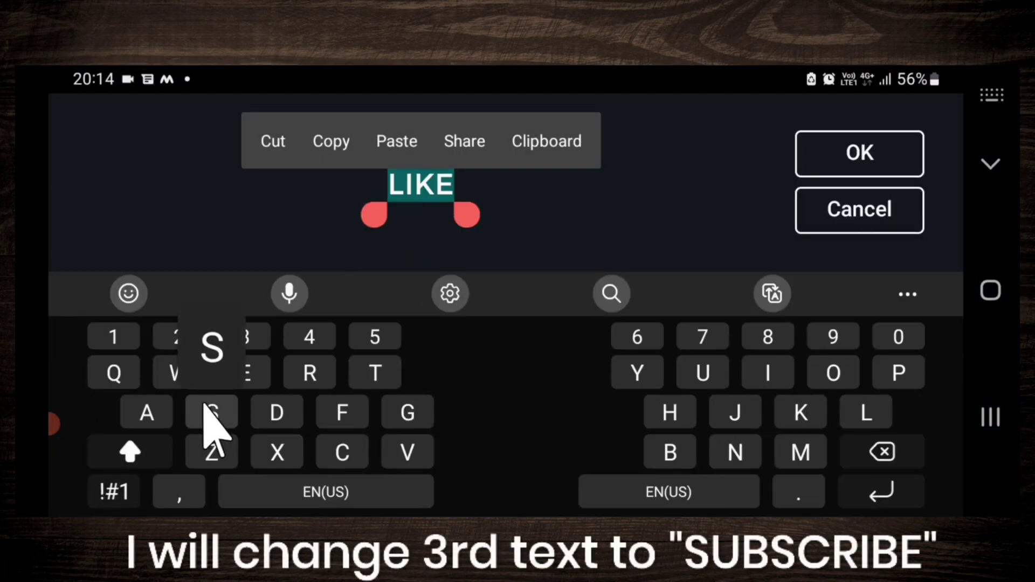
text(SUB)
click(272, 293)
click(882, 452)
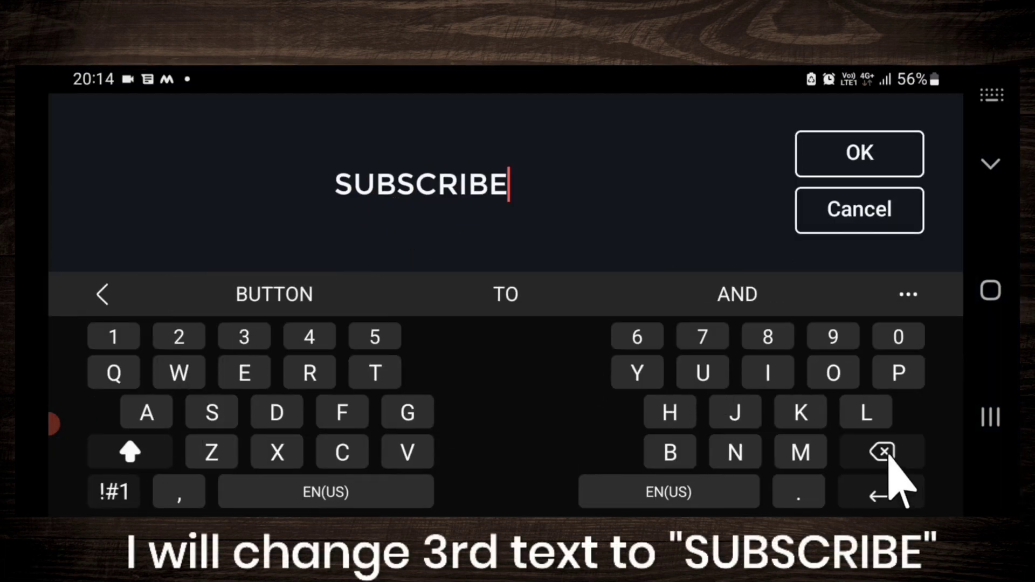
click(863, 161)
Play the project from the start to preview LIKE, SHARE, SUBSCRIBE
click(768, 434)
drag(768, 434, 1013, 475)
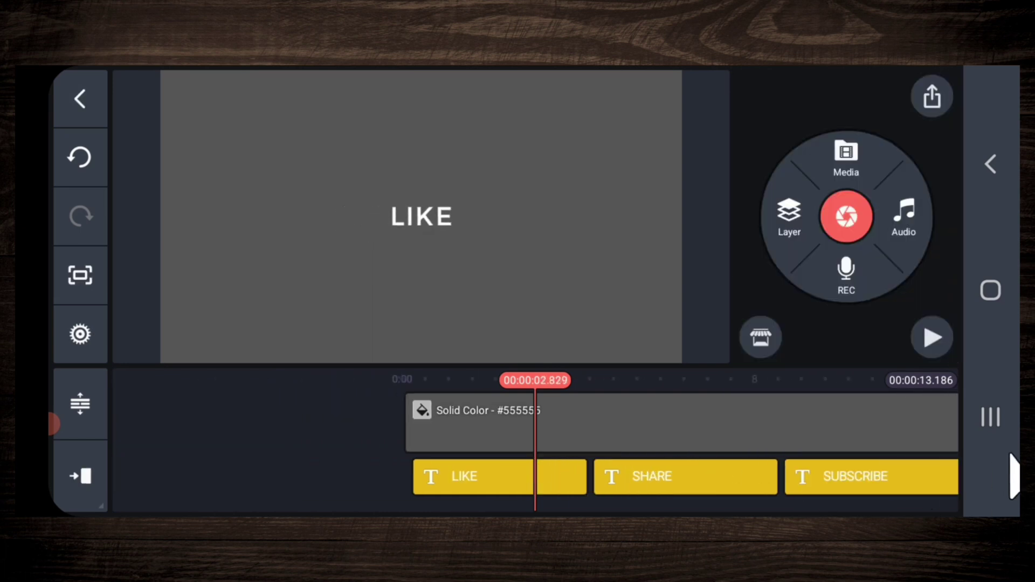
click(943, 332)
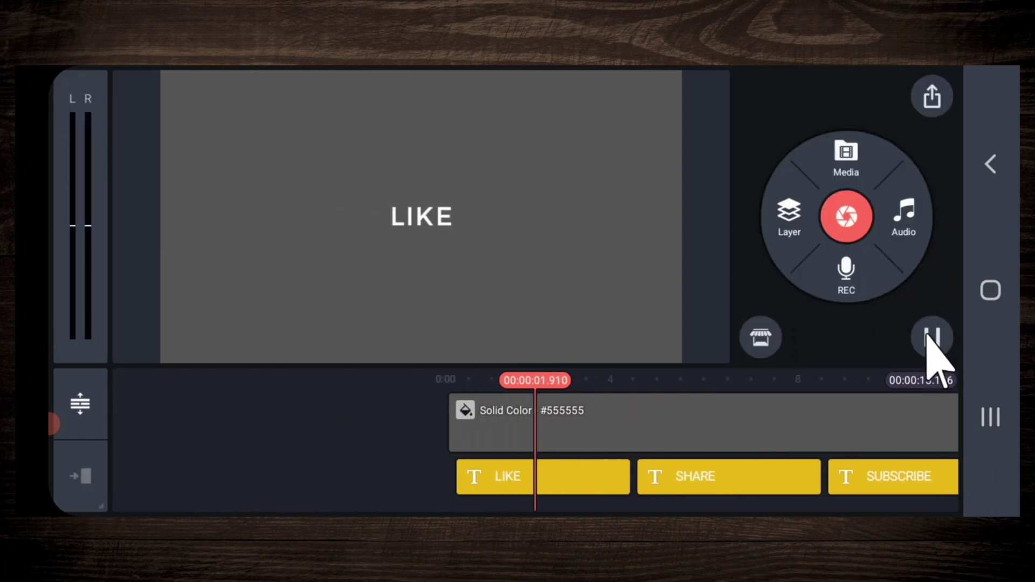
click(931, 339)
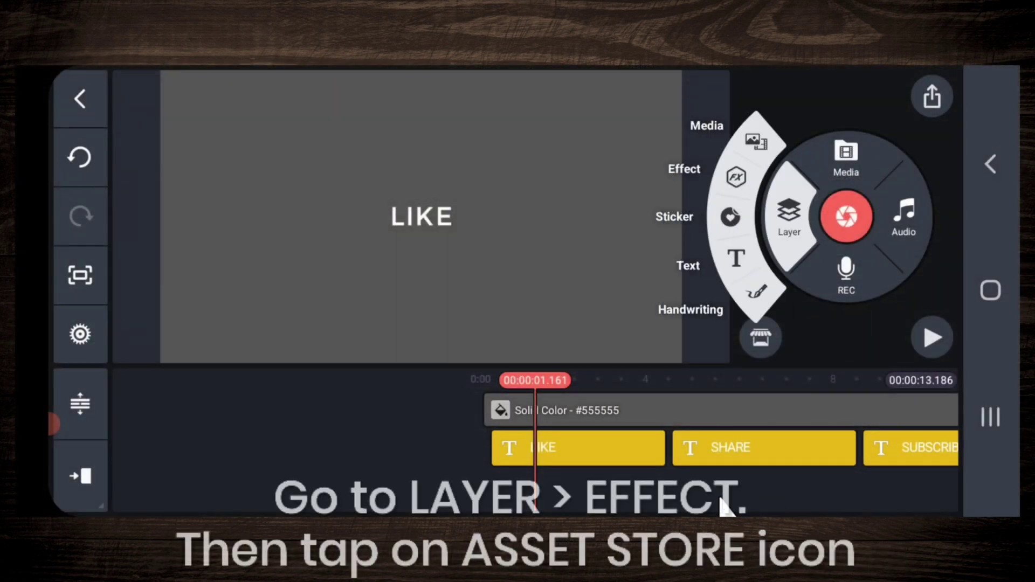
Search the effects asset store for 'mirror'
click(736, 178)
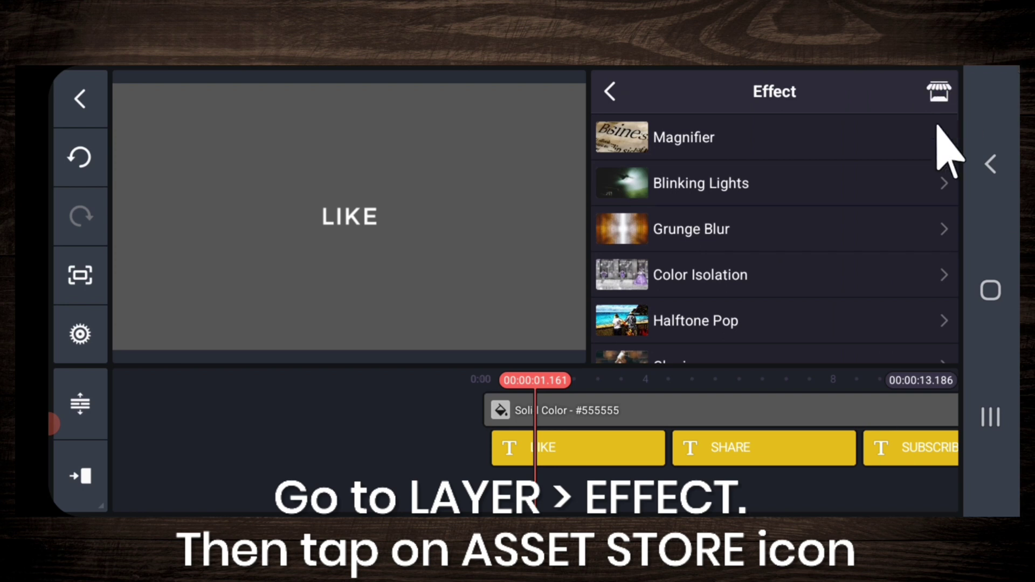
click(938, 91)
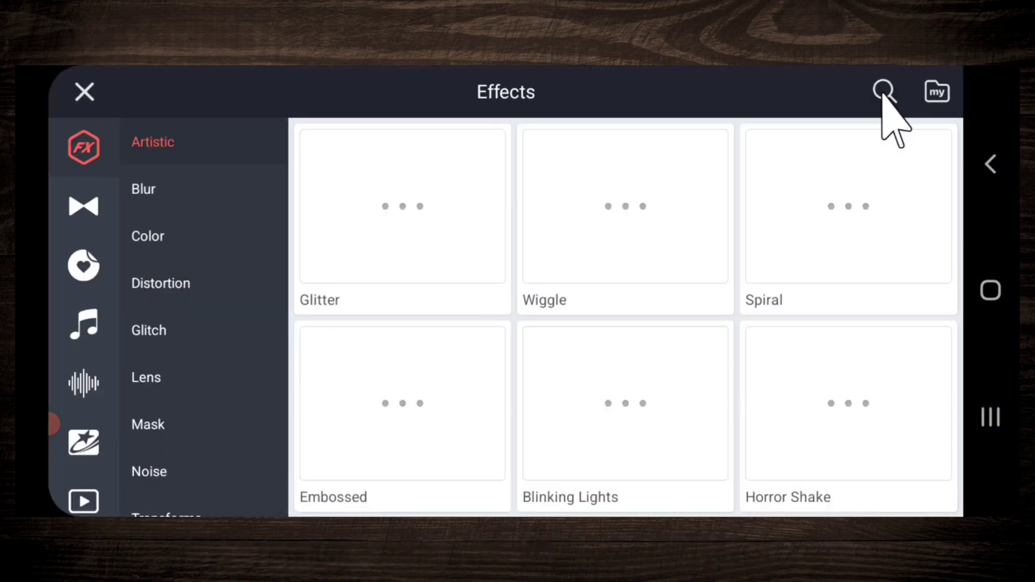
click(885, 92)
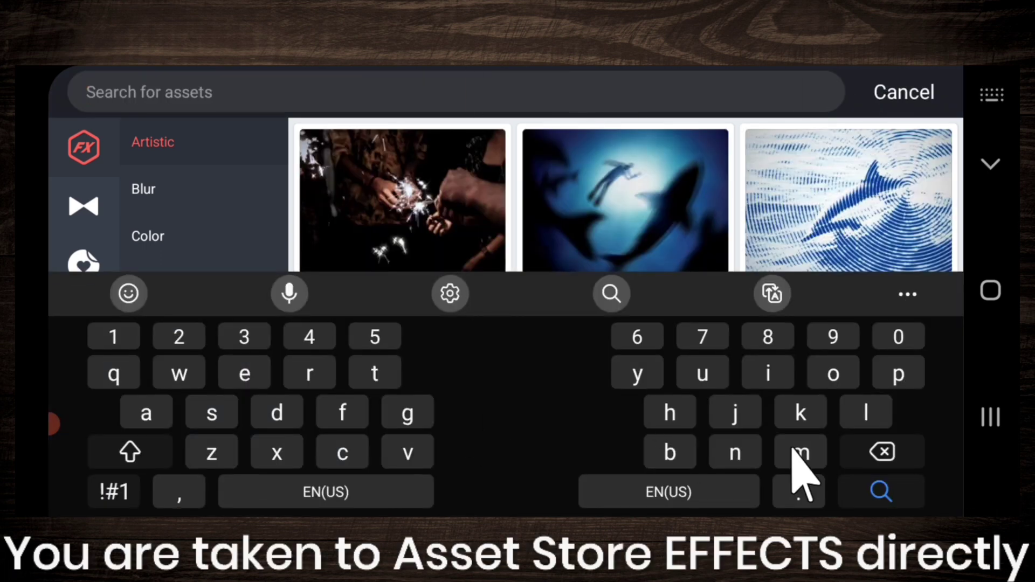
click(800, 453)
click(768, 373)
double_click(310, 373)
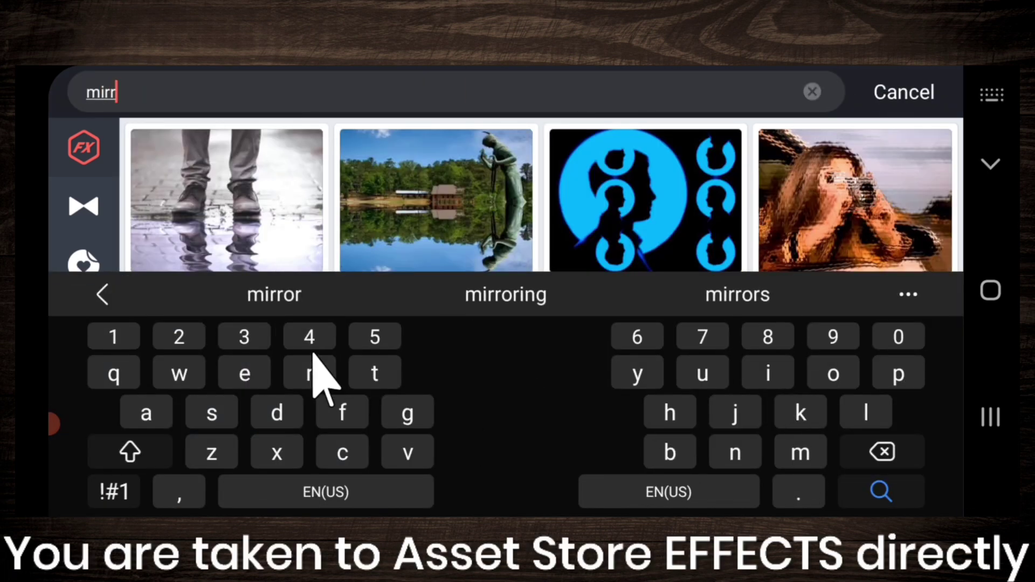
click(273, 294)
click(991, 164)
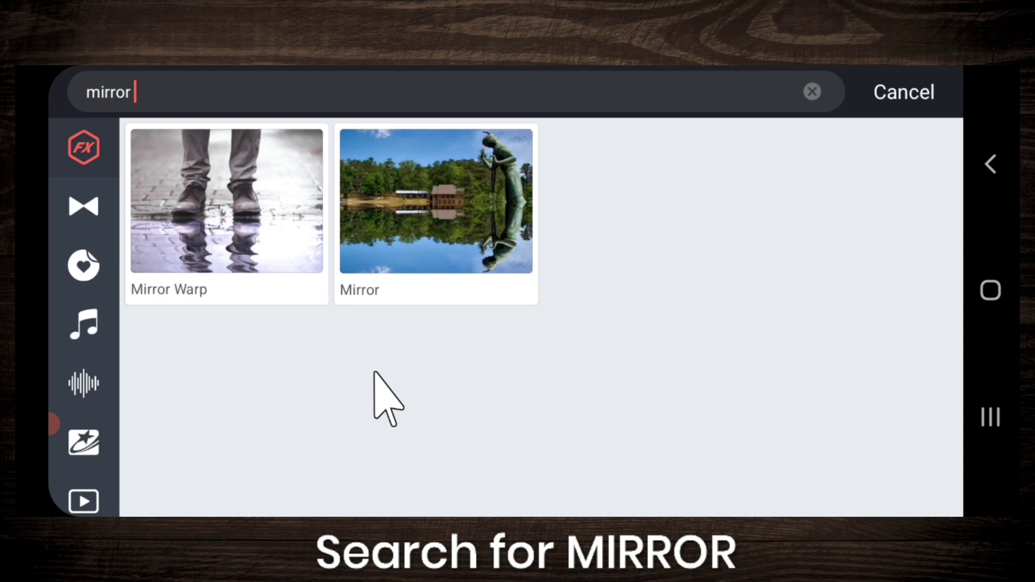
Download the free Mirror effect and clear the store search
click(418, 186)
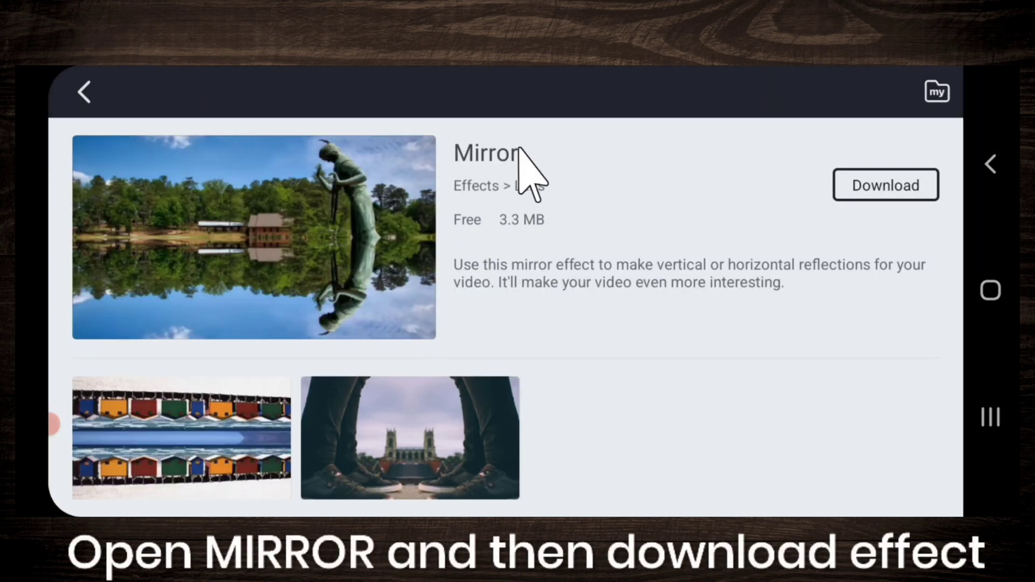
click(900, 187)
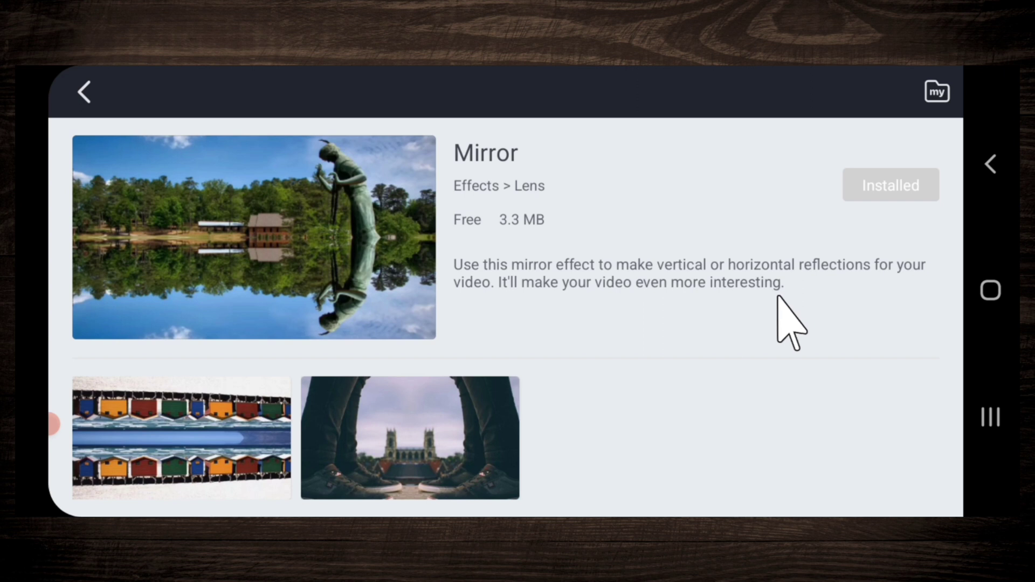
click(83, 89)
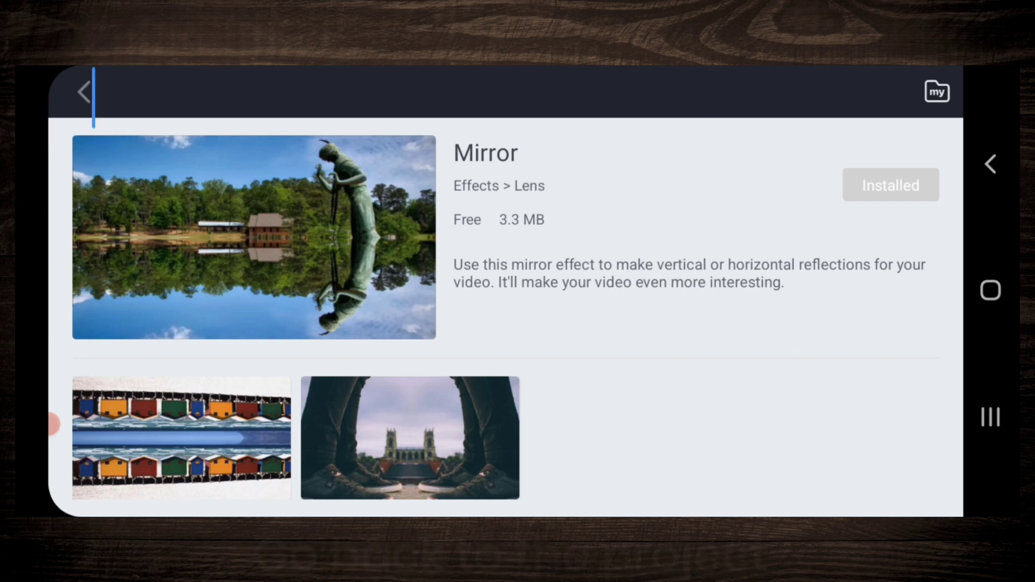
click(811, 91)
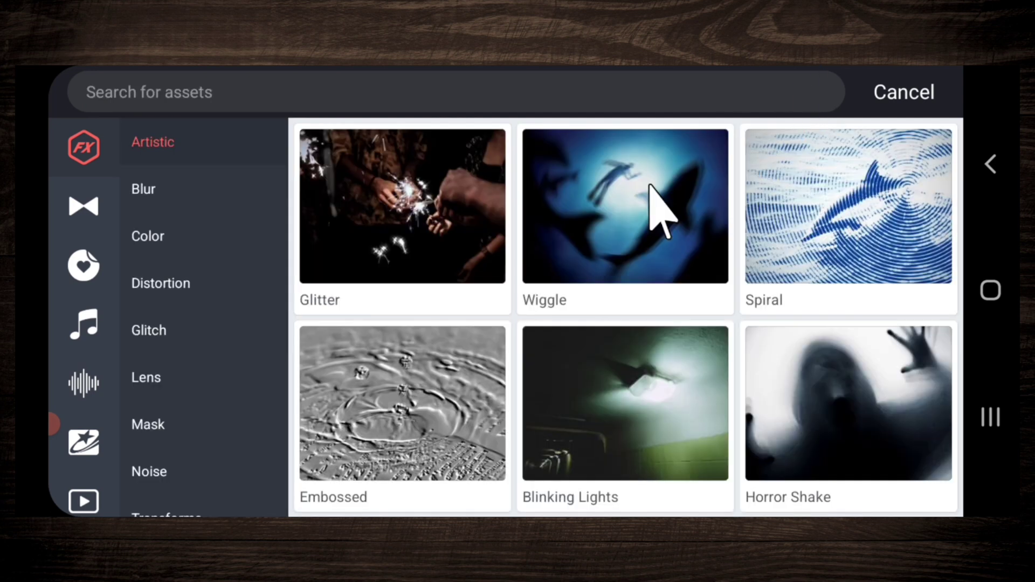
click(910, 93)
Add a Mirror - Mirrorh effect layer over the LIKE text
click(84, 92)
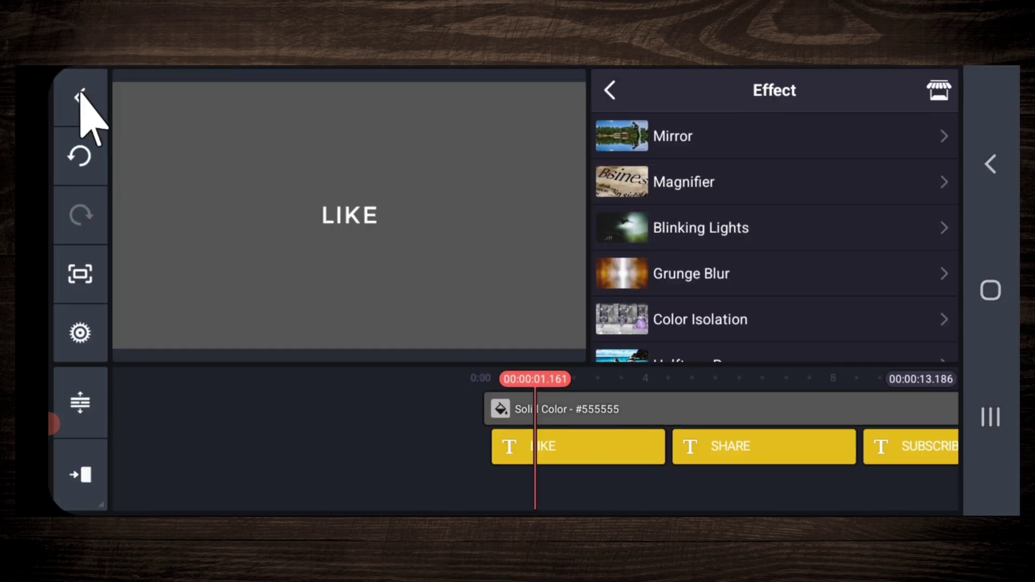
click(620, 447)
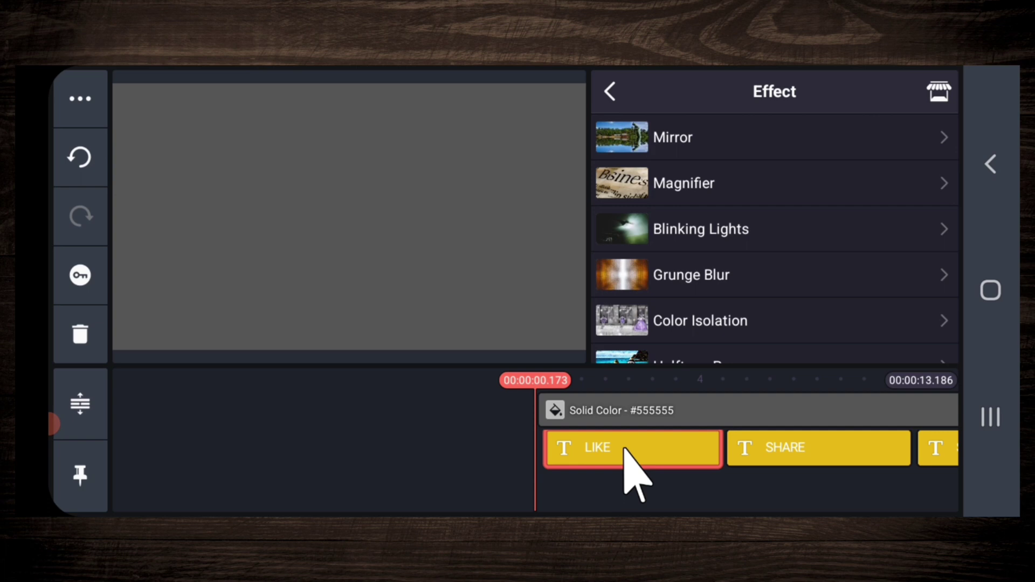
click(718, 490)
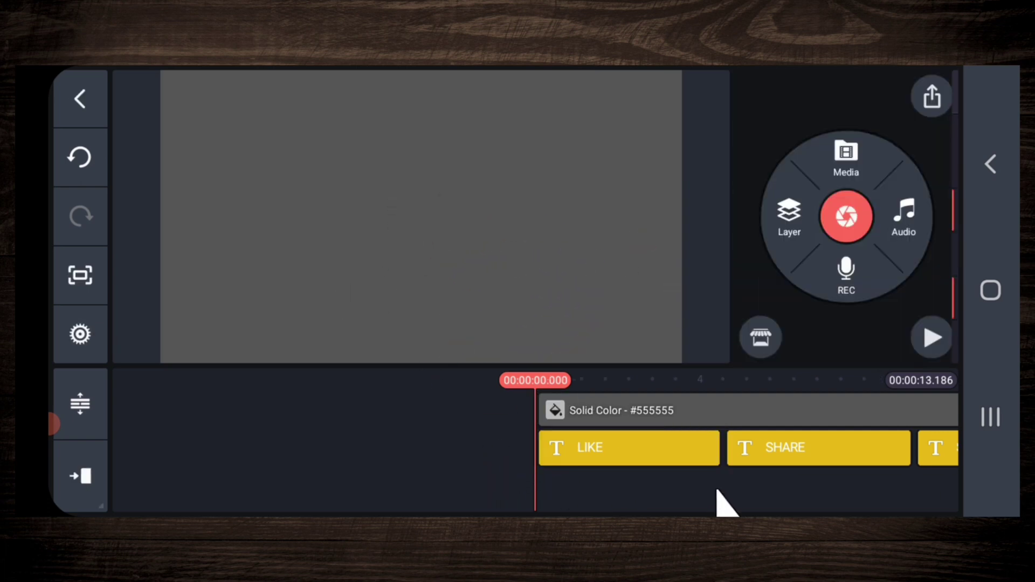
click(790, 218)
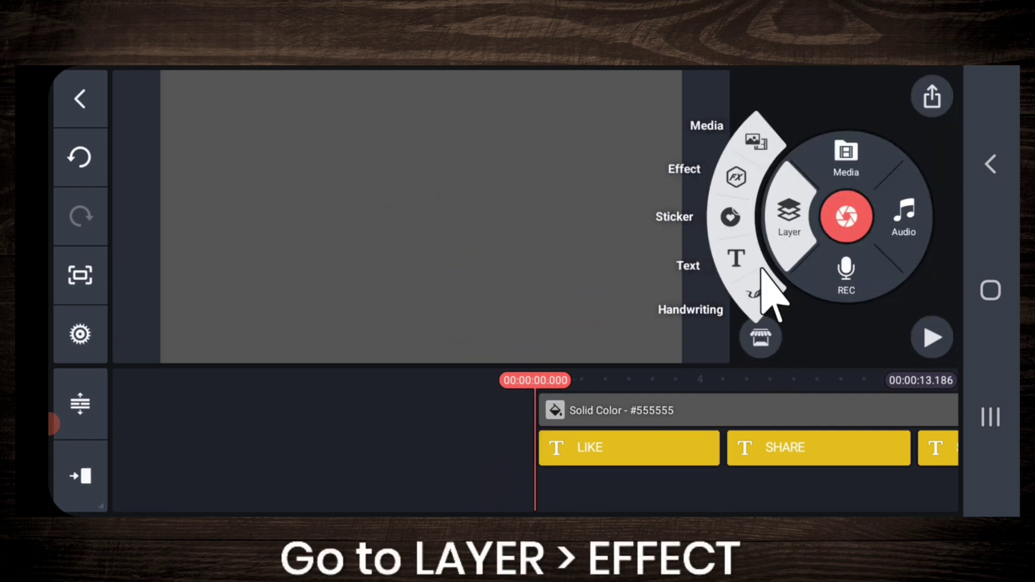
click(737, 180)
drag(735, 474, 681, 478)
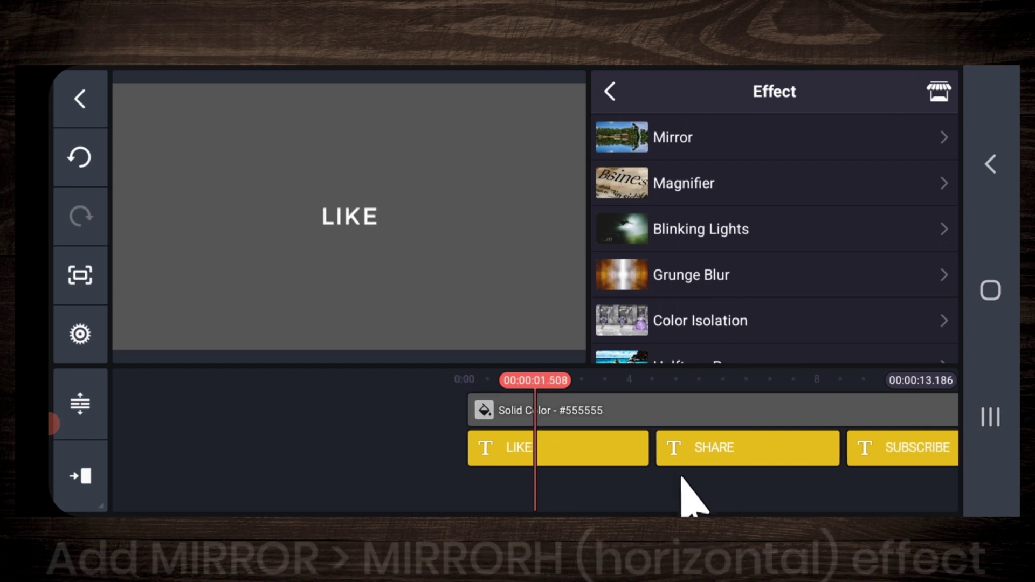
click(679, 139)
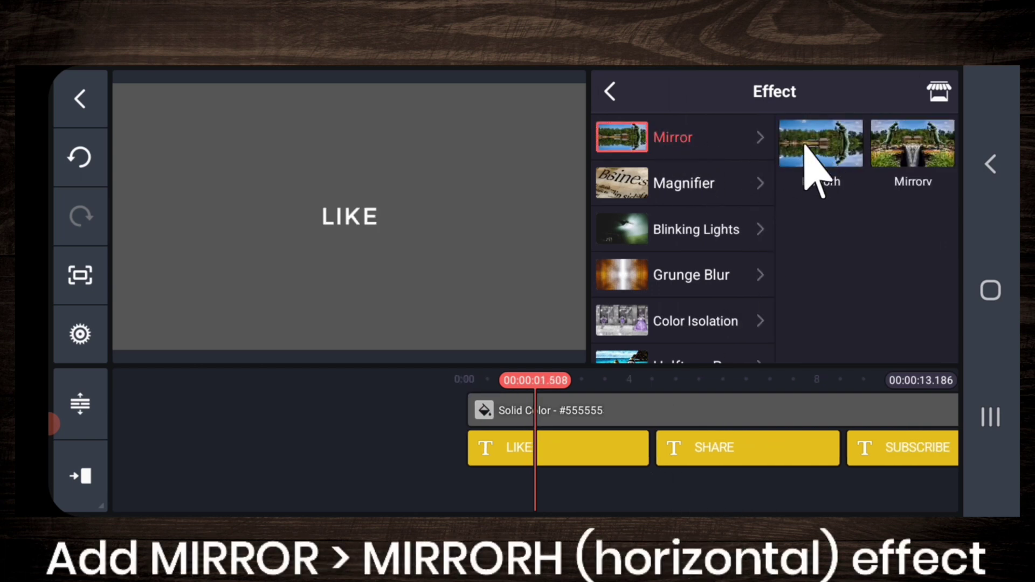
click(814, 162)
drag(405, 244, 404, 222)
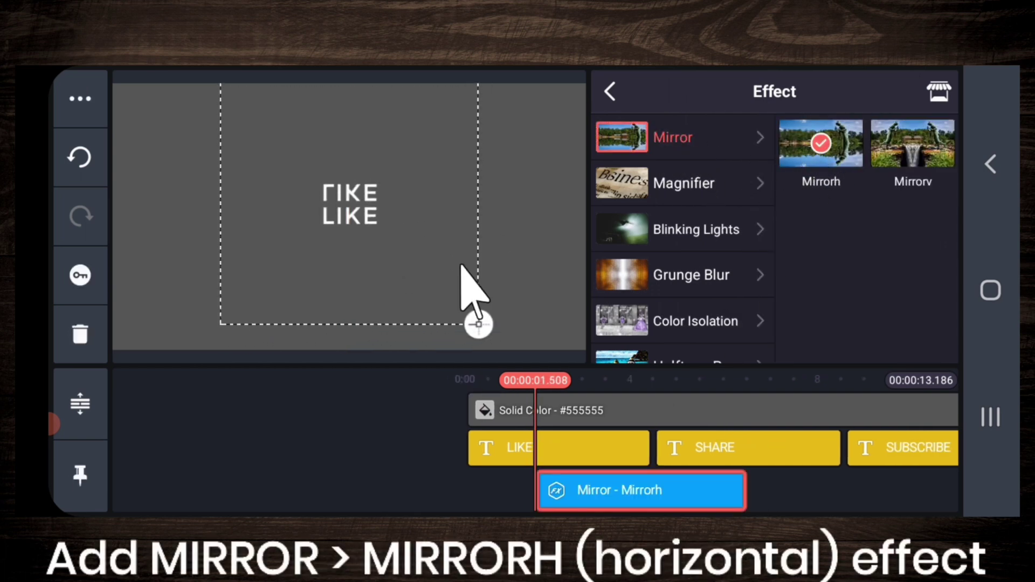
Enlarge the mirror area, set it to Reverse, and move it down
click(796, 499)
drag(795, 499, 768, 501)
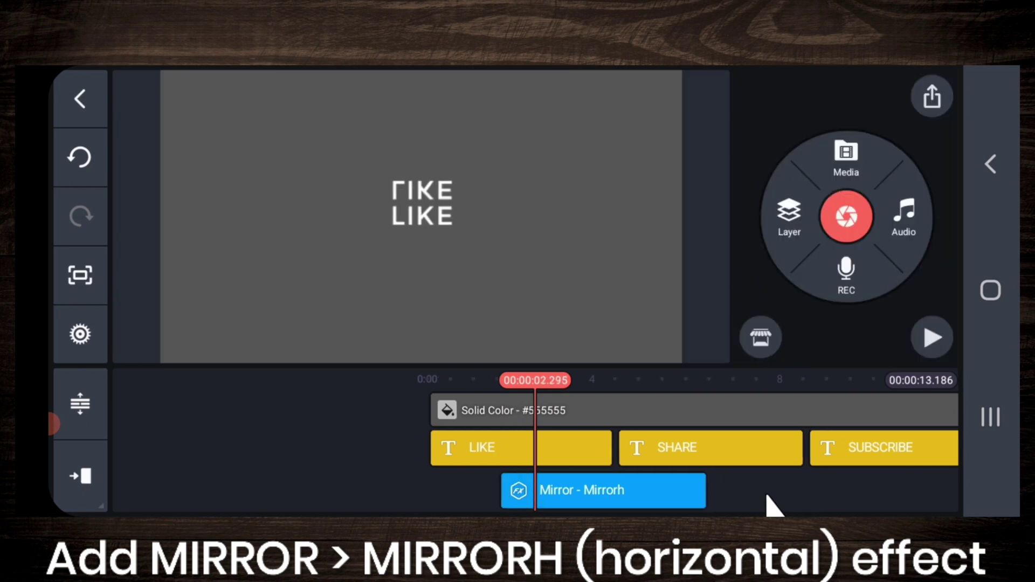
click(633, 504)
drag(564, 335, 601, 338)
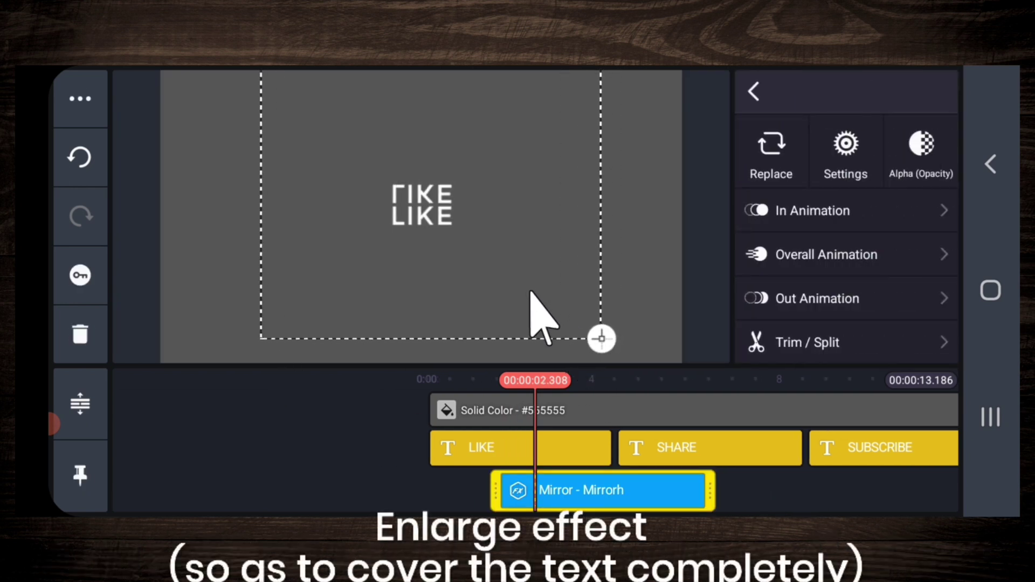
click(848, 155)
click(792, 141)
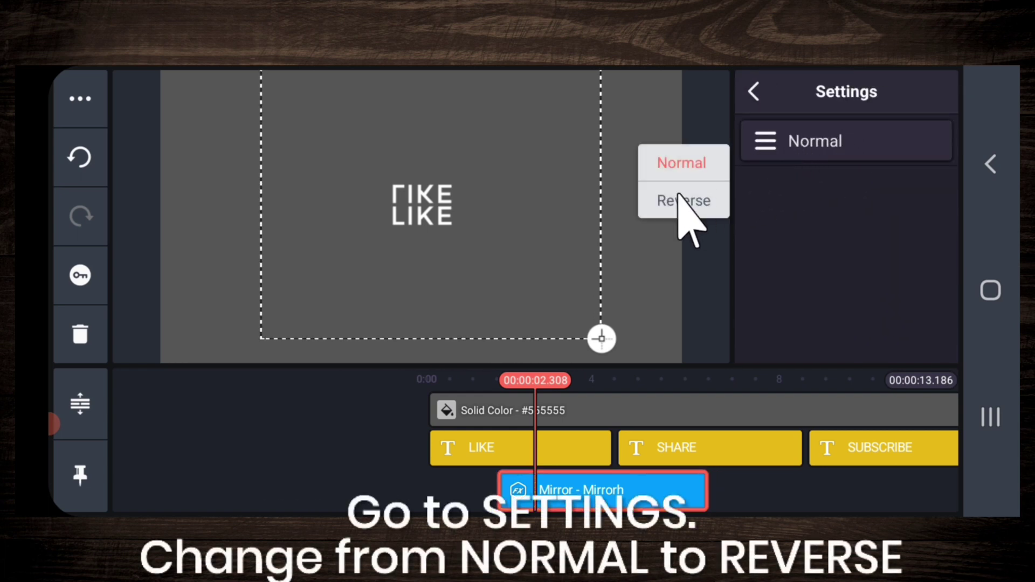
click(680, 203)
drag(539, 250, 540, 290)
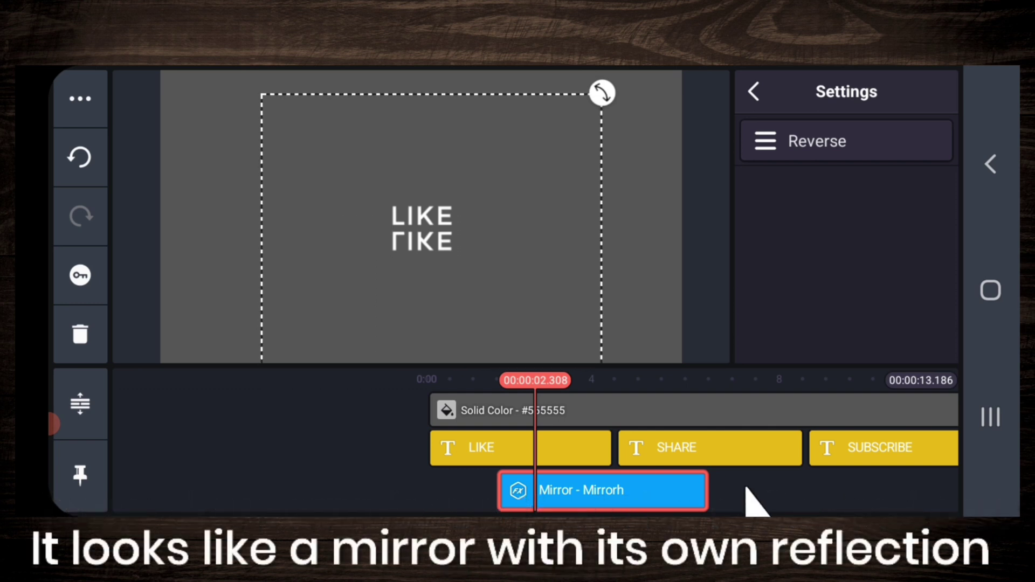
Make the mirror effect clip span from 0:00 to the end of SUBSCRIBE
click(754, 501)
drag(544, 492, 351, 504)
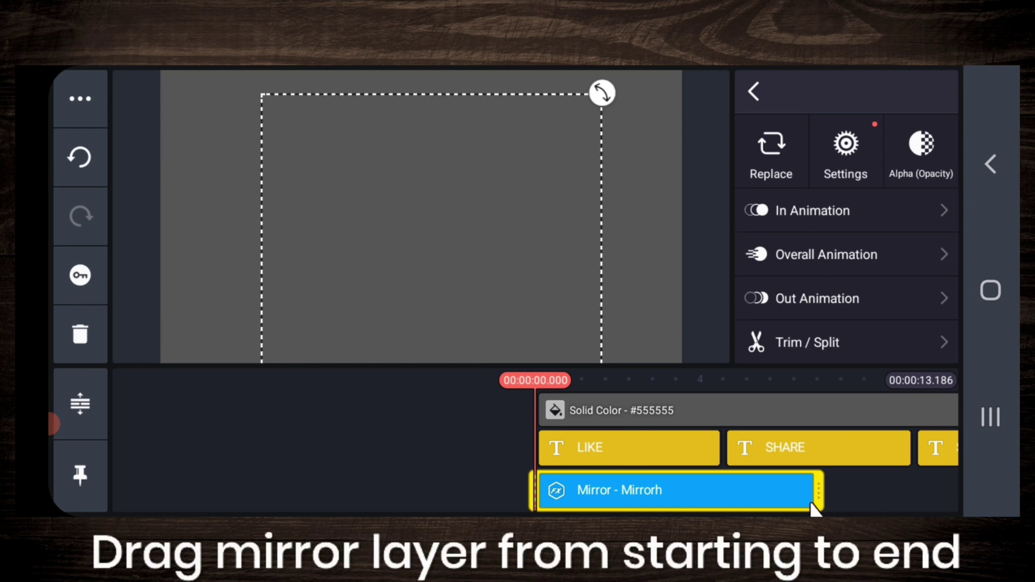
drag(837, 490, 693, 490)
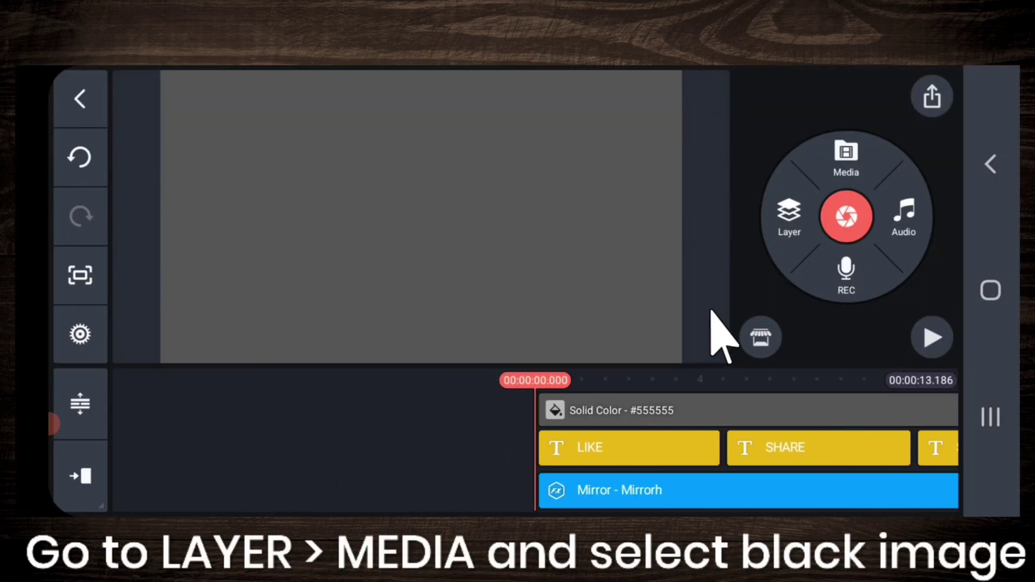
Add a black solid-colour layer from the built-in Image Assets
click(790, 213)
click(754, 151)
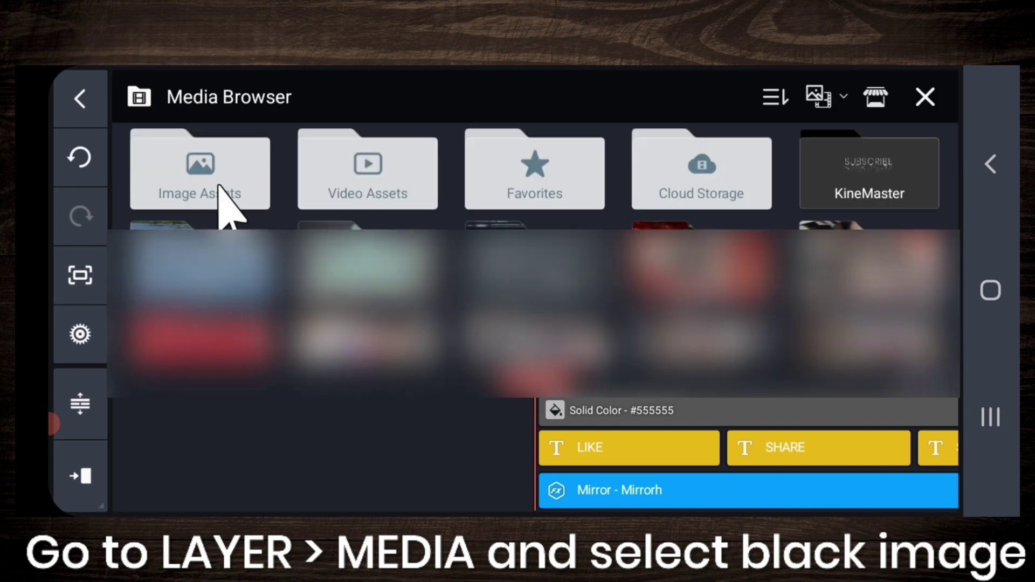
click(219, 185)
click(206, 185)
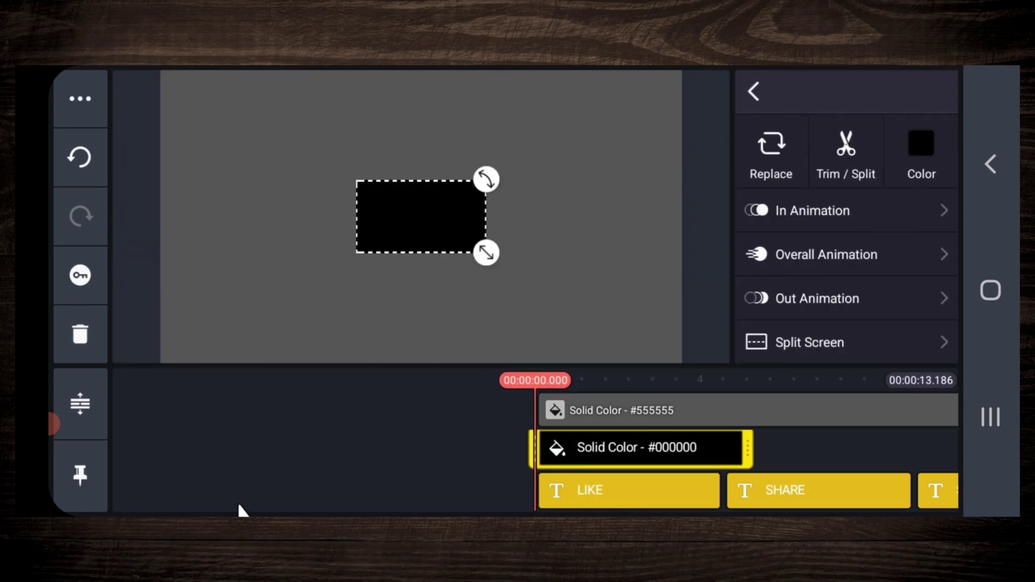
Turn on masking for the black layer and feather its edges to about 11
scroll(805, 300, down, 5)
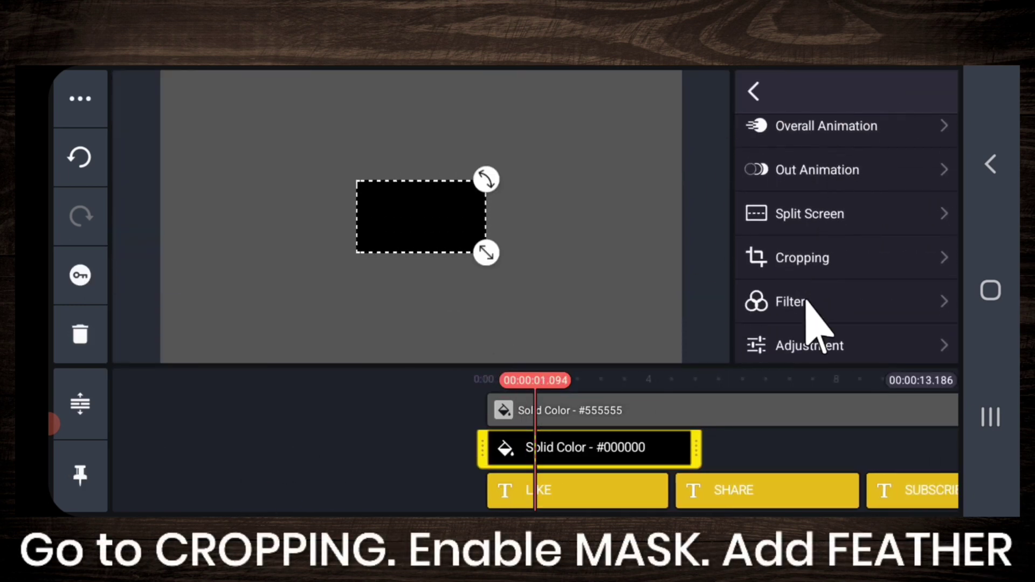
click(828, 180)
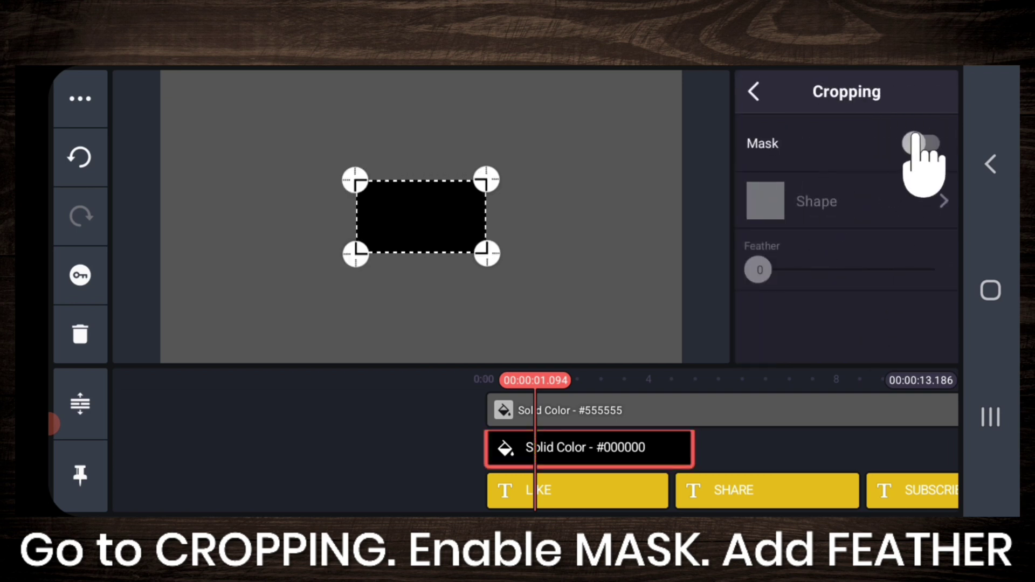
click(918, 143)
drag(761, 267, 799, 272)
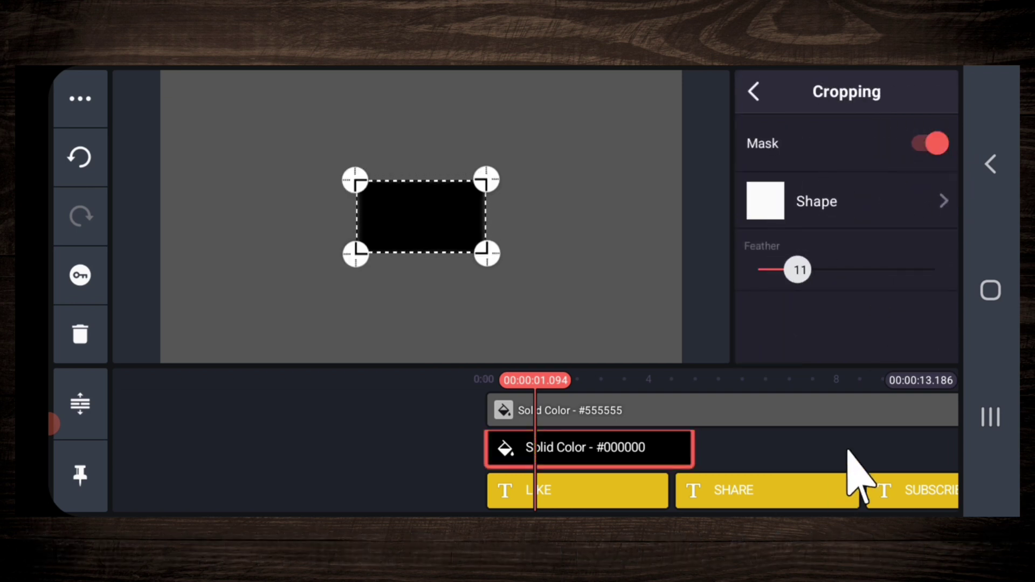
Enlarge the black rectangle with the playhead at about 2.1 seconds
drag(849, 460, 699, 444)
click(543, 452)
drag(438, 426, 550, 416)
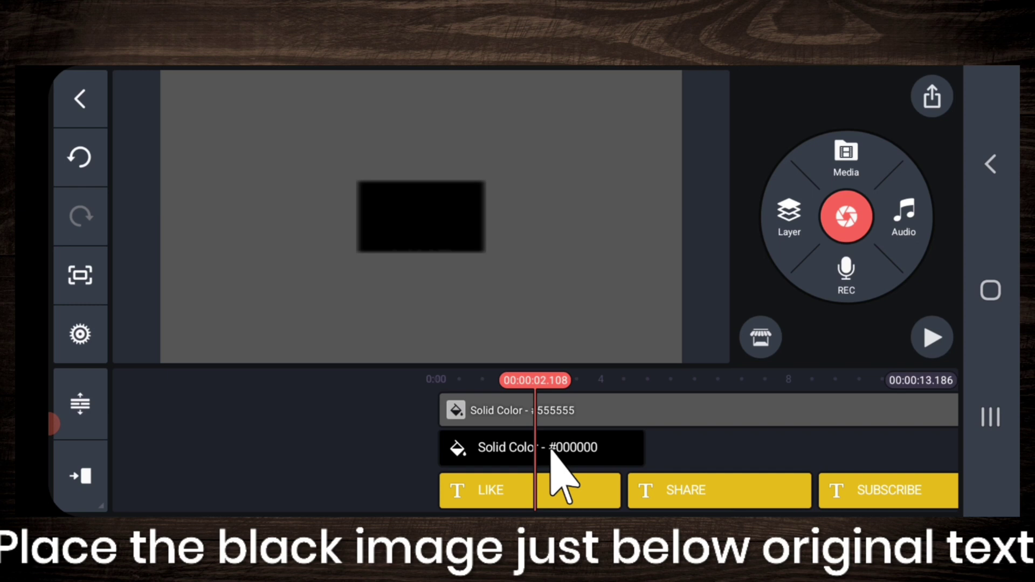
click(555, 448)
drag(488, 252, 410, 269)
scroll(833, 204, down, 3)
drag(844, 256, 866, 381)
drag(874, 341, 850, 276)
Resize the black rectangle and move it below the LIKE text
click(746, 267)
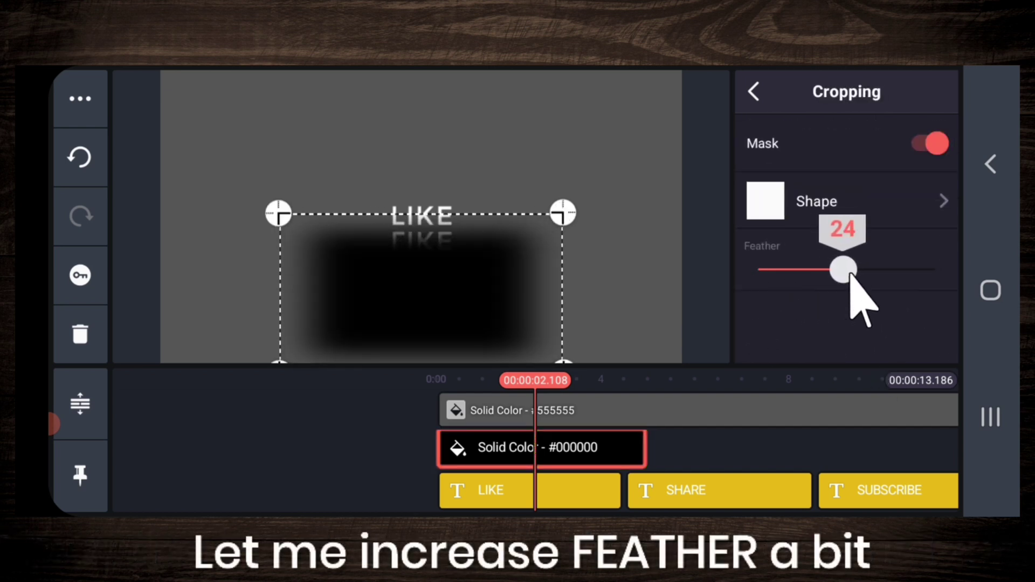
click(677, 462)
click(509, 278)
drag(509, 278, 461, 158)
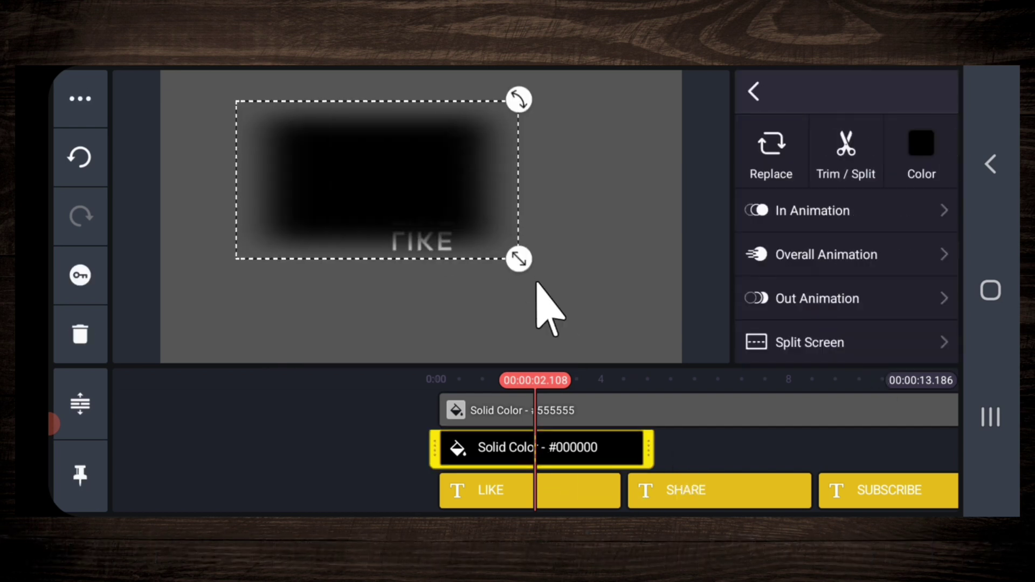
drag(520, 257, 619, 309)
drag(444, 169, 444, 287)
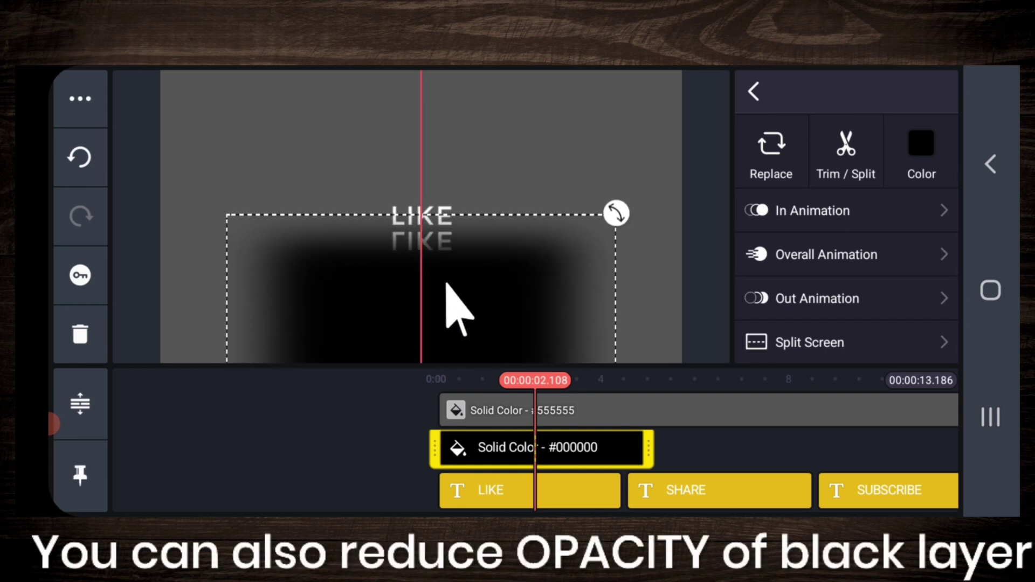
drag(829, 310, 825, 185)
Set the black layer's feather to 19 and position it just beneath LIKE
click(868, 266)
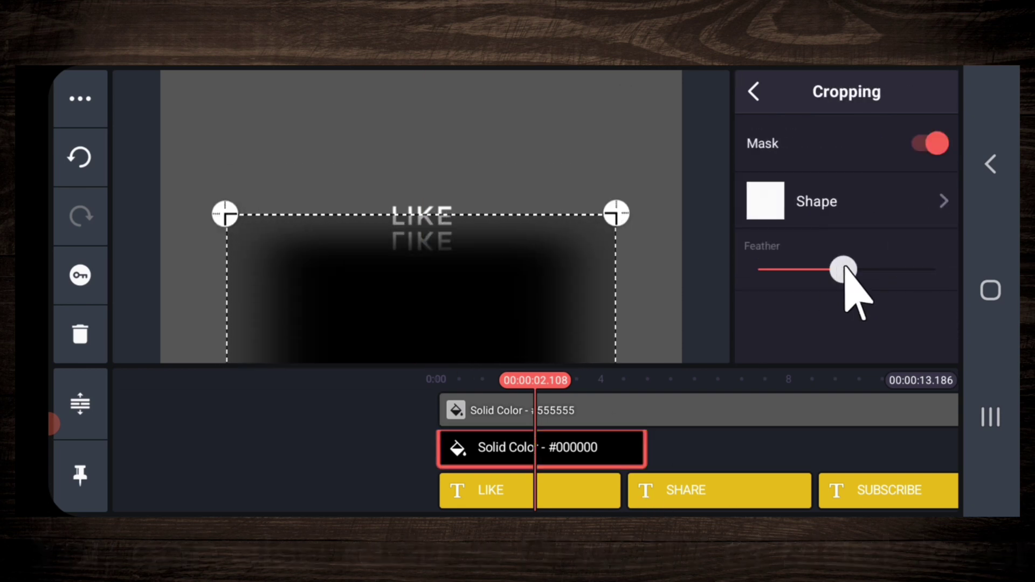
drag(856, 271, 849, 272)
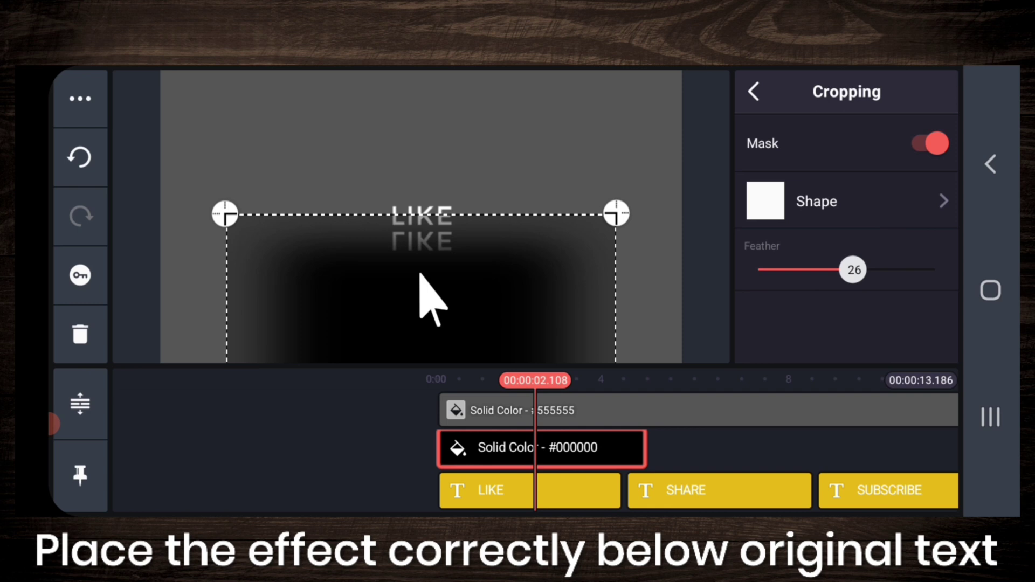
click(457, 307)
click(606, 447)
drag(455, 323, 449, 320)
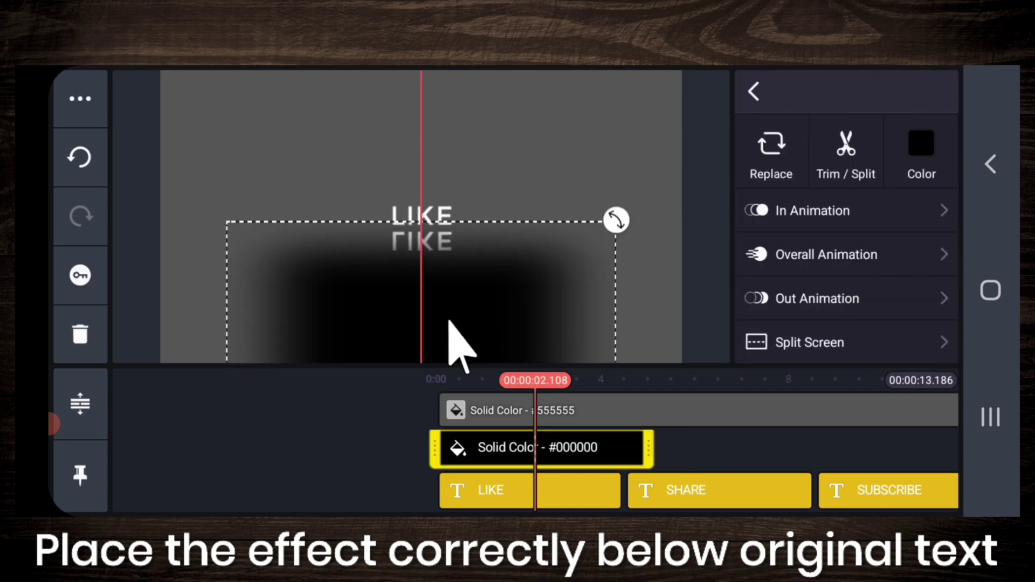
drag(832, 342, 815, 282)
click(798, 245)
click(713, 431)
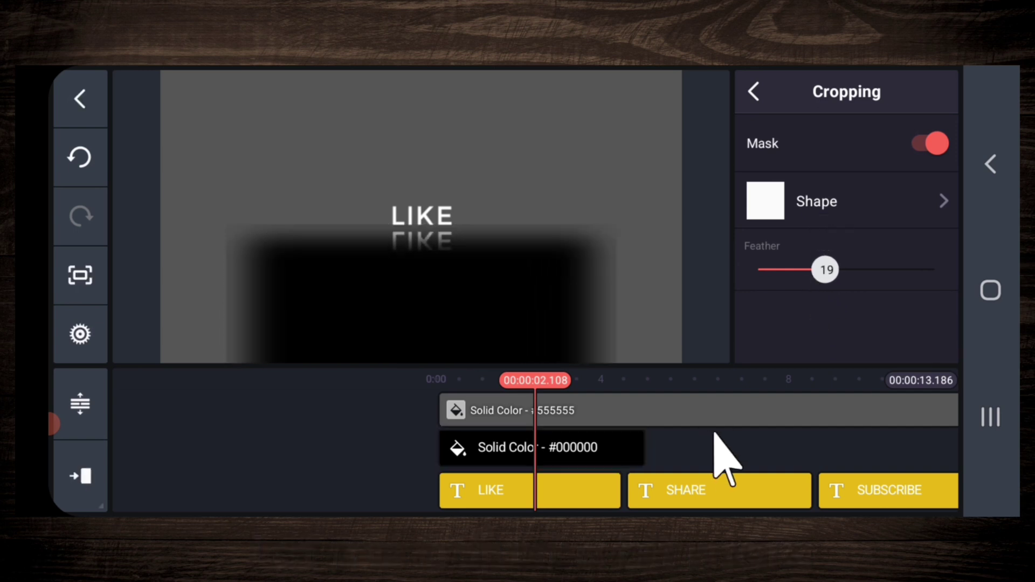
Drag the black Solid Color clip's right edge to the timeline end, covering LIKE, SHARE and SUBSCRIBE
drag(713, 431, 704, 423)
click(536, 434)
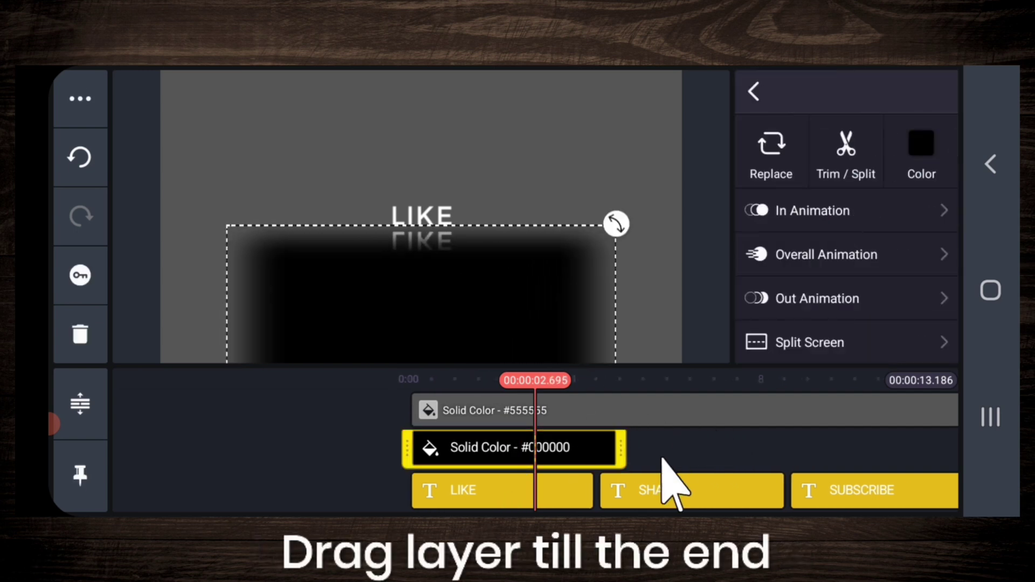
drag(662, 457, 489, 451)
click(582, 446)
drag(582, 446, 762, 450)
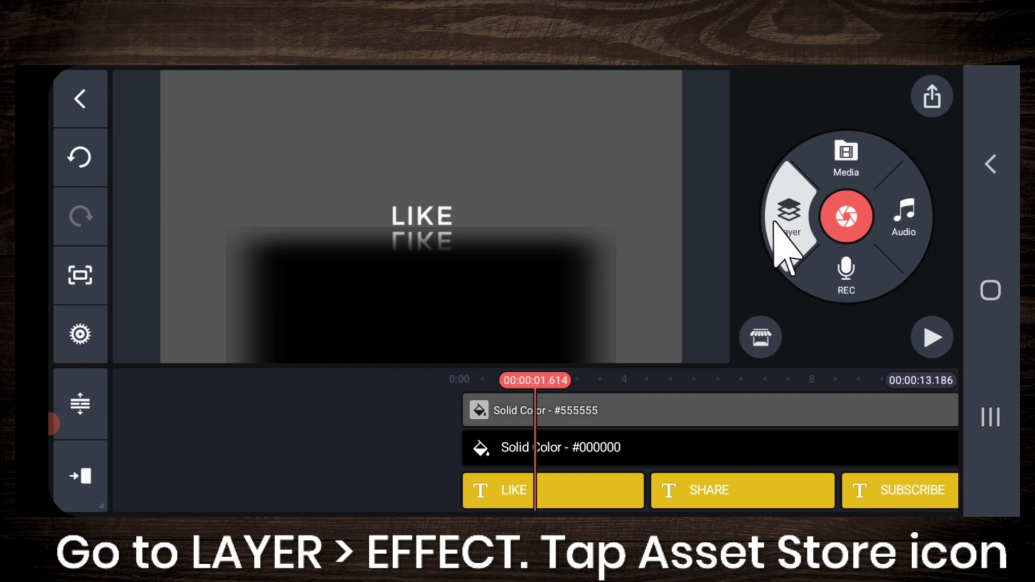
Search the effects store for 'wa' and download the free Wave Warp 2.0 effect
click(731, 174)
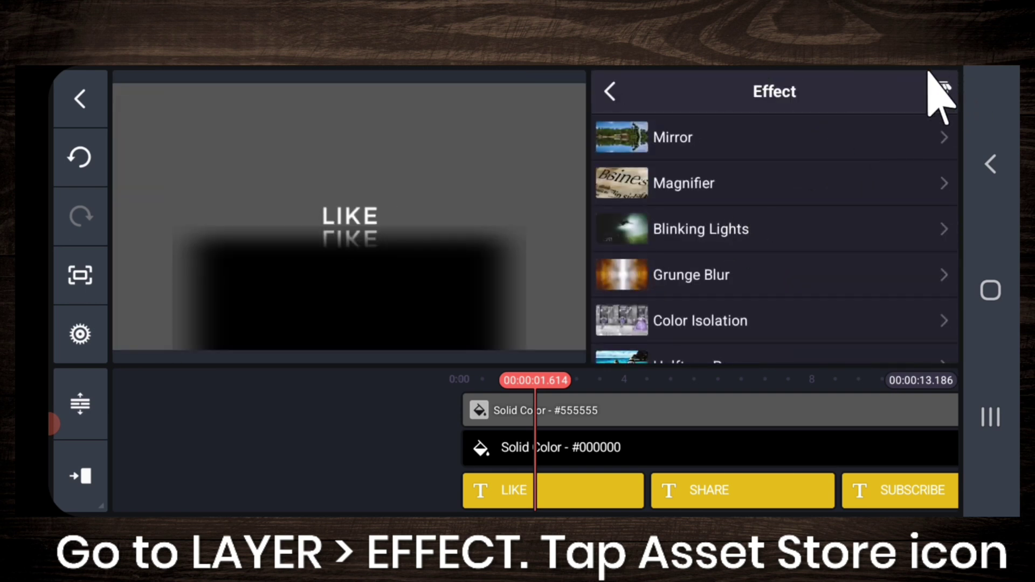
click(938, 91)
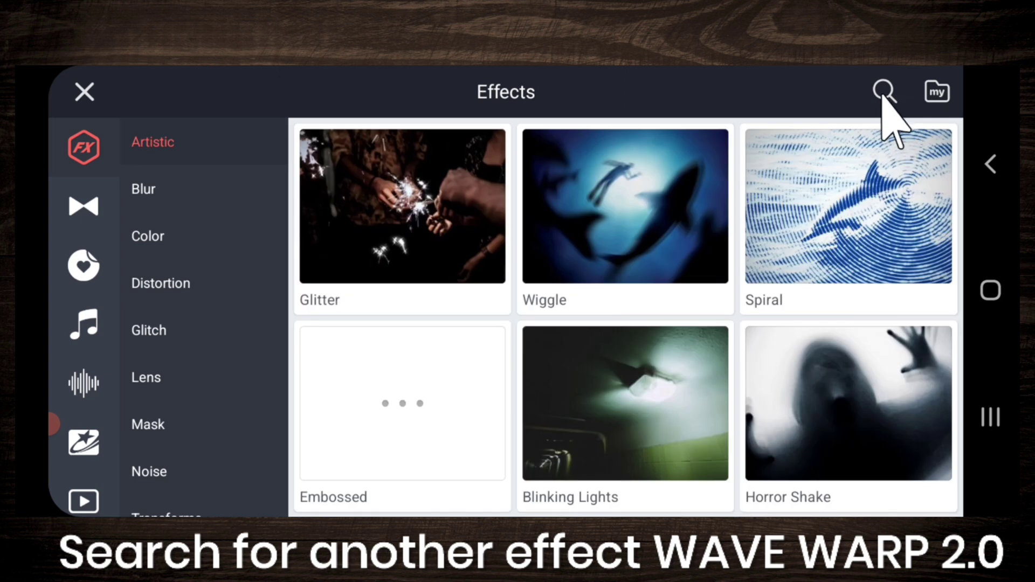
click(882, 94)
text(wa)
click(990, 165)
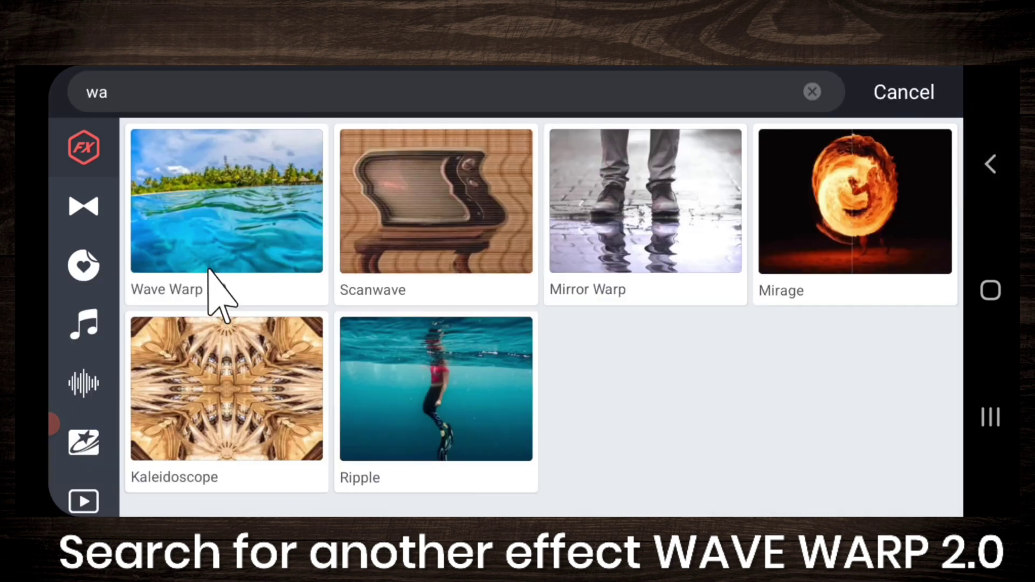
click(226, 280)
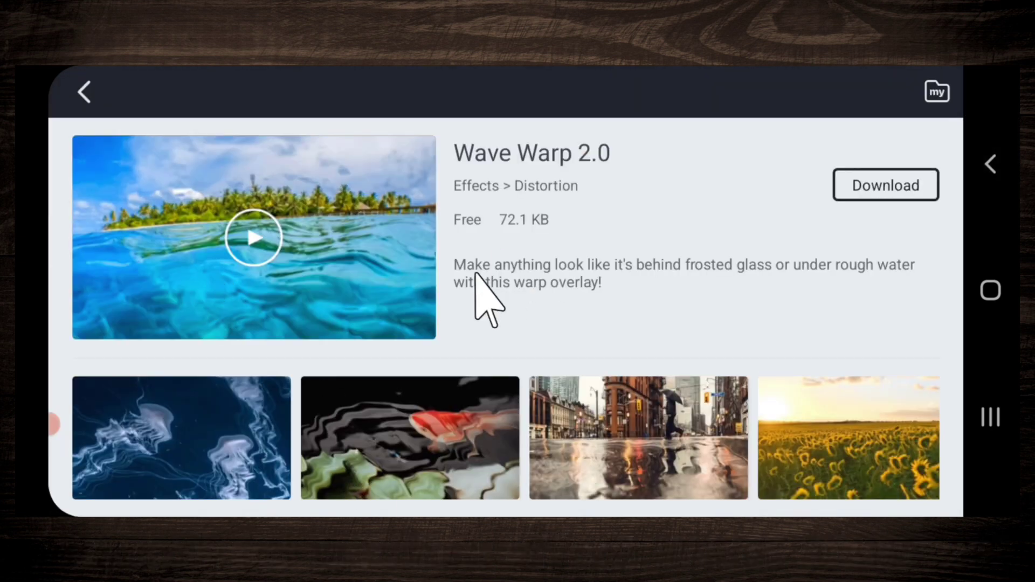
click(870, 183)
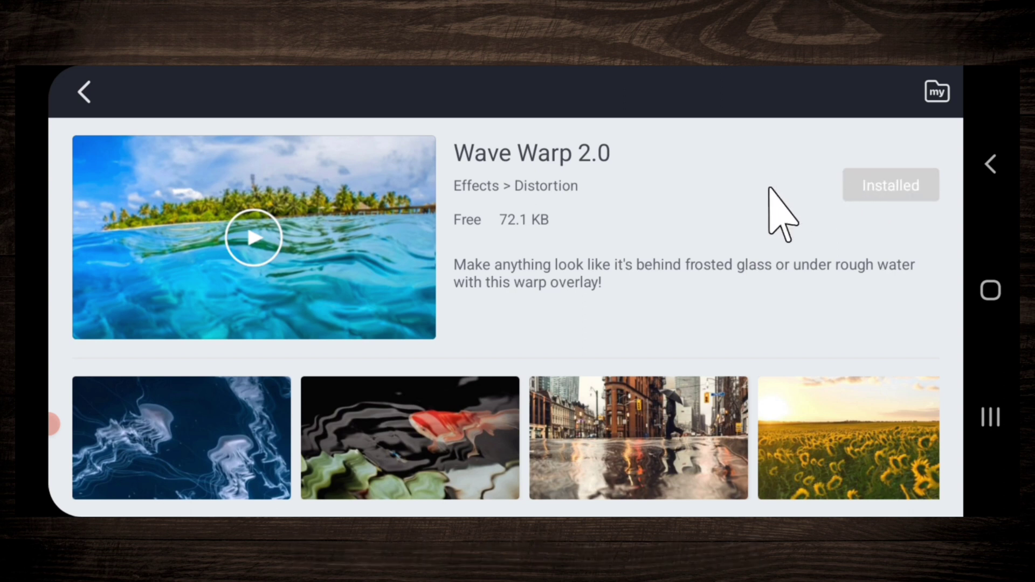
click(84, 89)
click(882, 82)
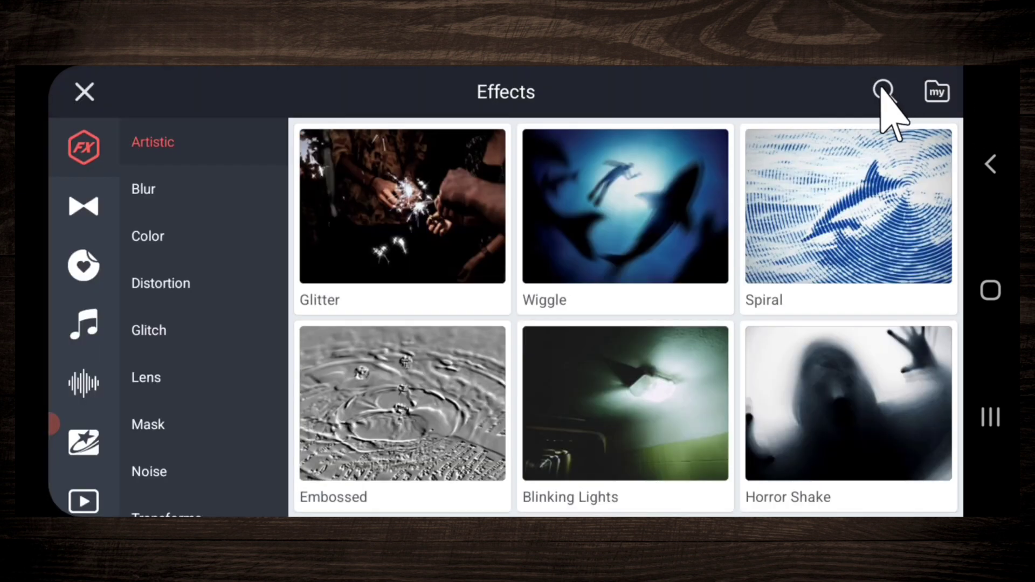
Add a Wave Warp 2.0 effect layer and drag its area over the reflection below LIKE
click(85, 91)
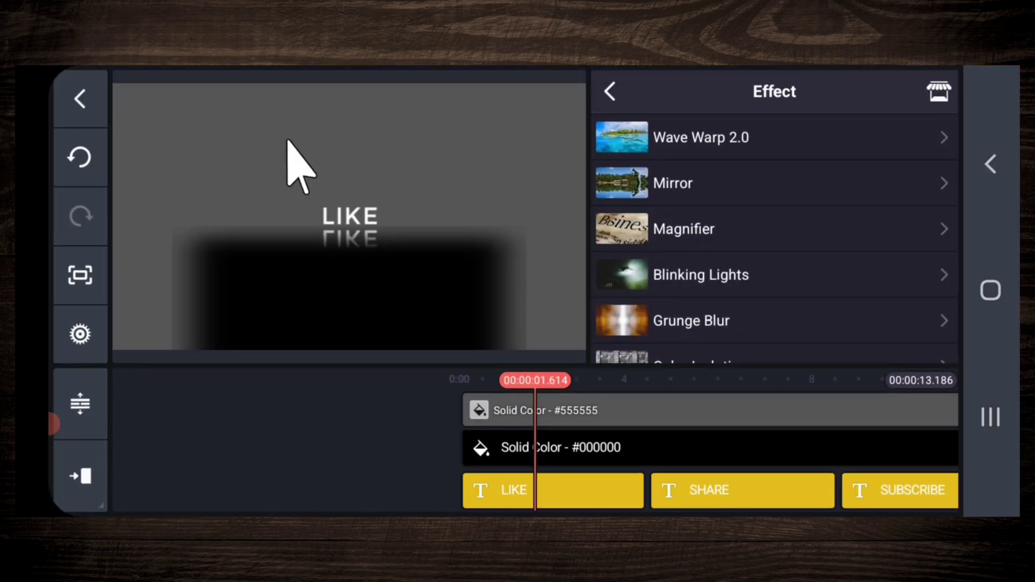
mouse_move(240, 498)
mouse_down()
mouse_move(273, 497)
mouse_move(254, 496)
mouse_up()
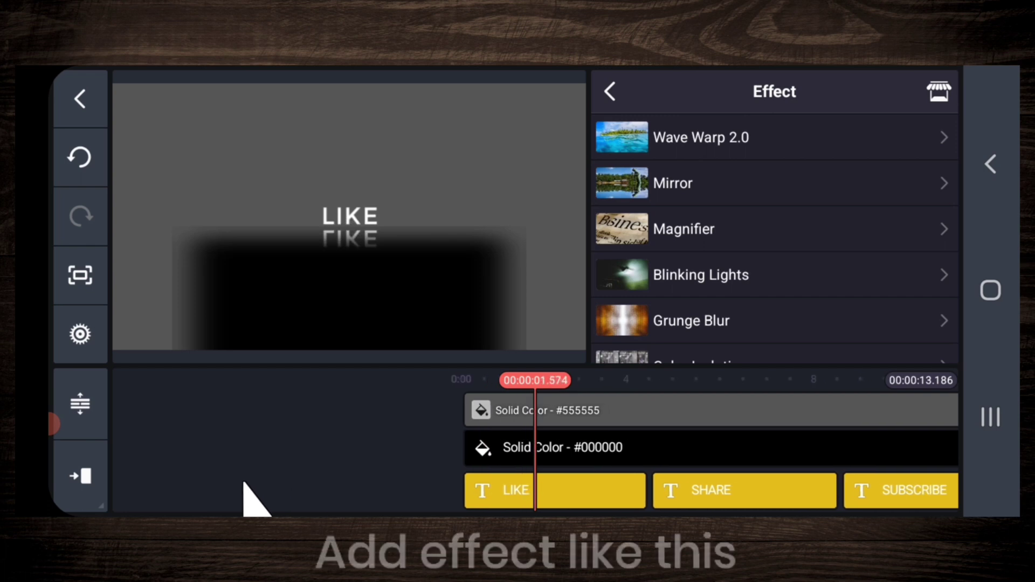
click(716, 138)
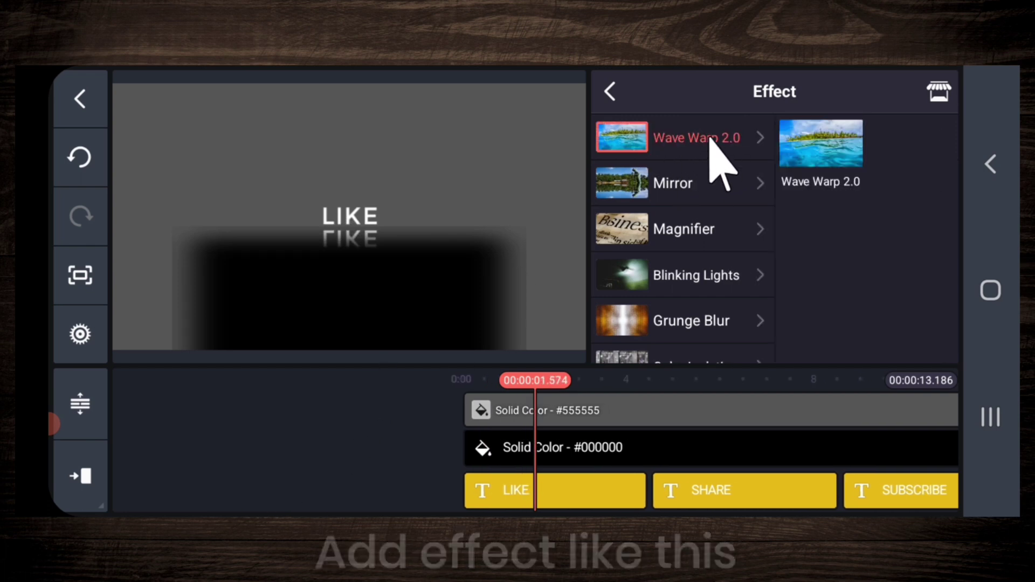
click(837, 156)
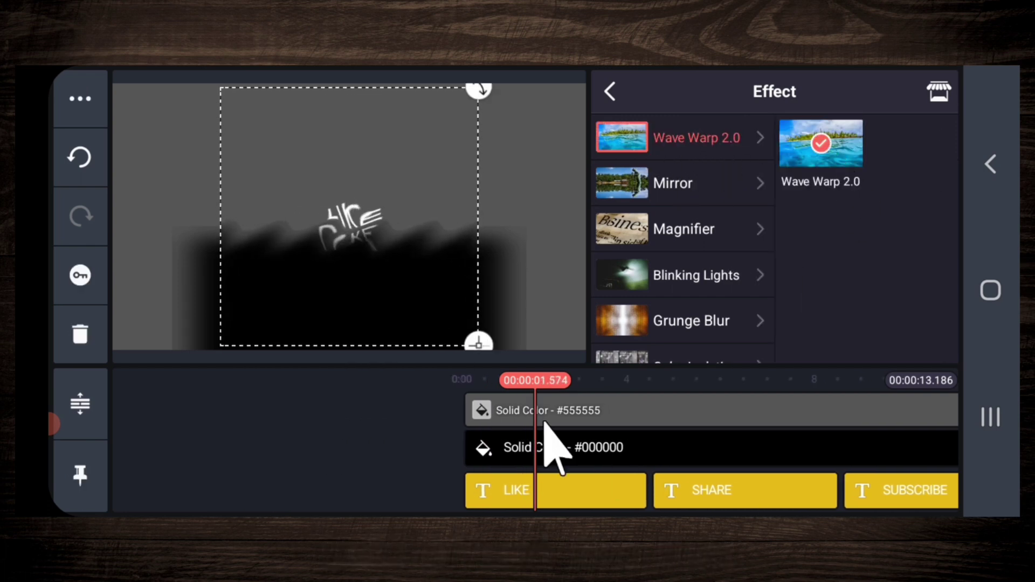
drag(417, 211, 420, 354)
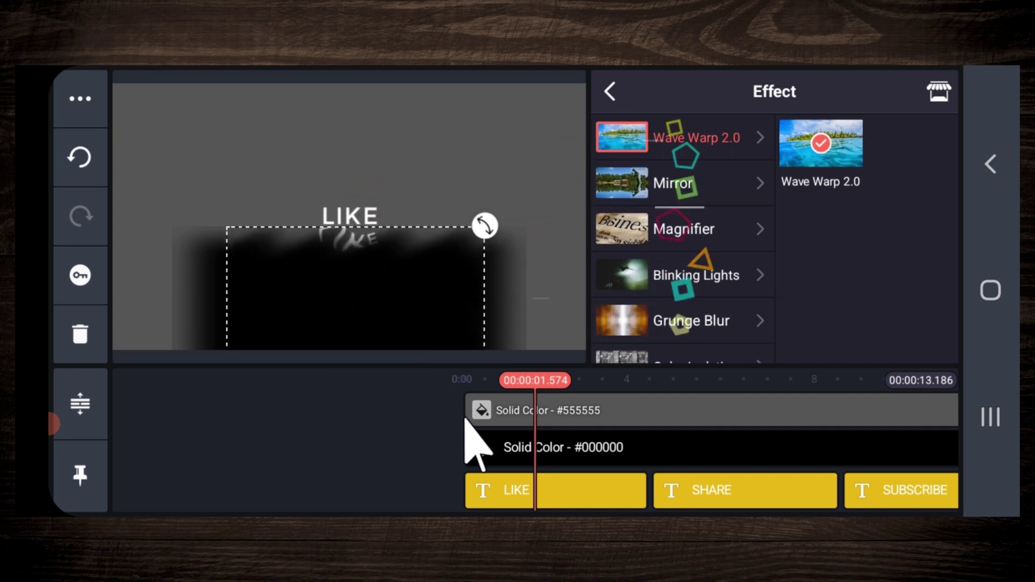
Trim the Wave Warp 2.0 layer to span from 0 seconds to the project's end
click(413, 463)
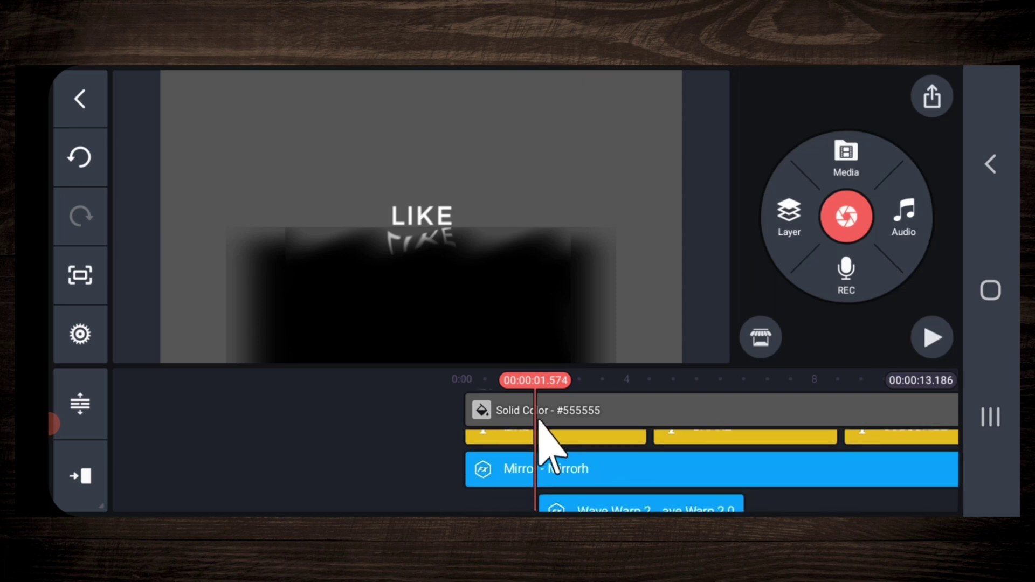
click(554, 480)
drag(644, 507, 647, 485)
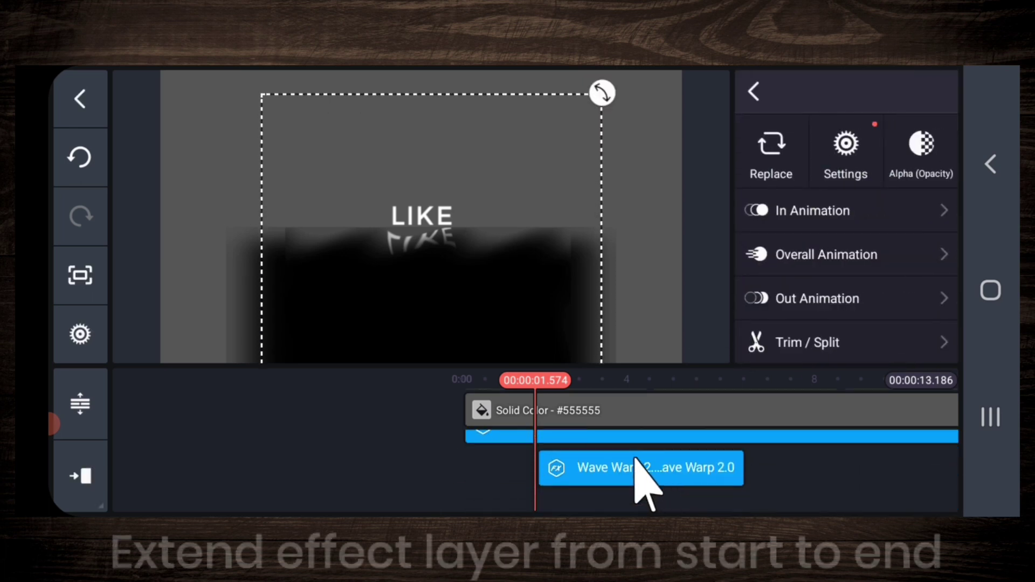
click(646, 485)
drag(540, 477, 474, 485)
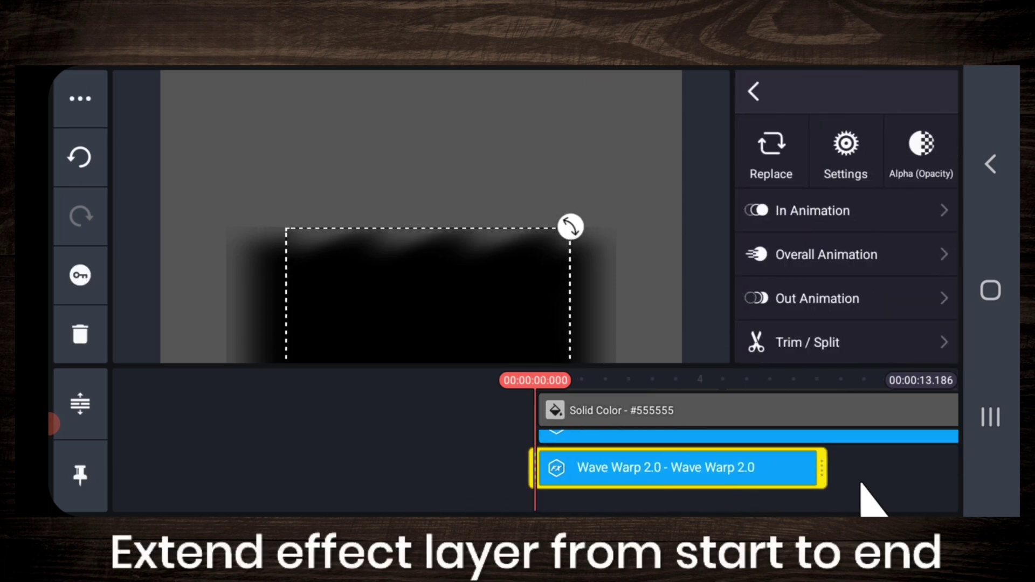
drag(824, 480, 687, 479)
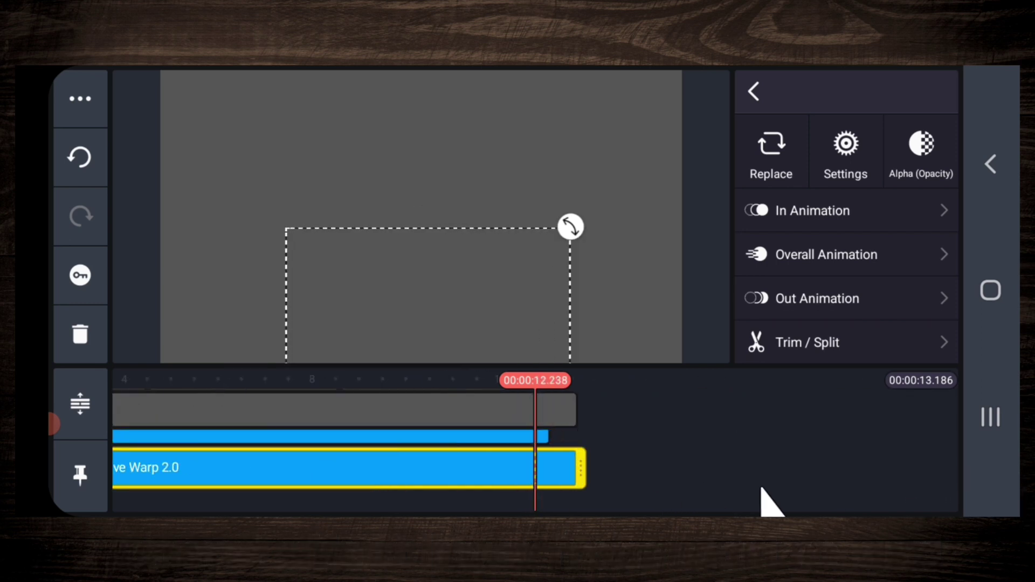
drag(762, 492, 899, 482)
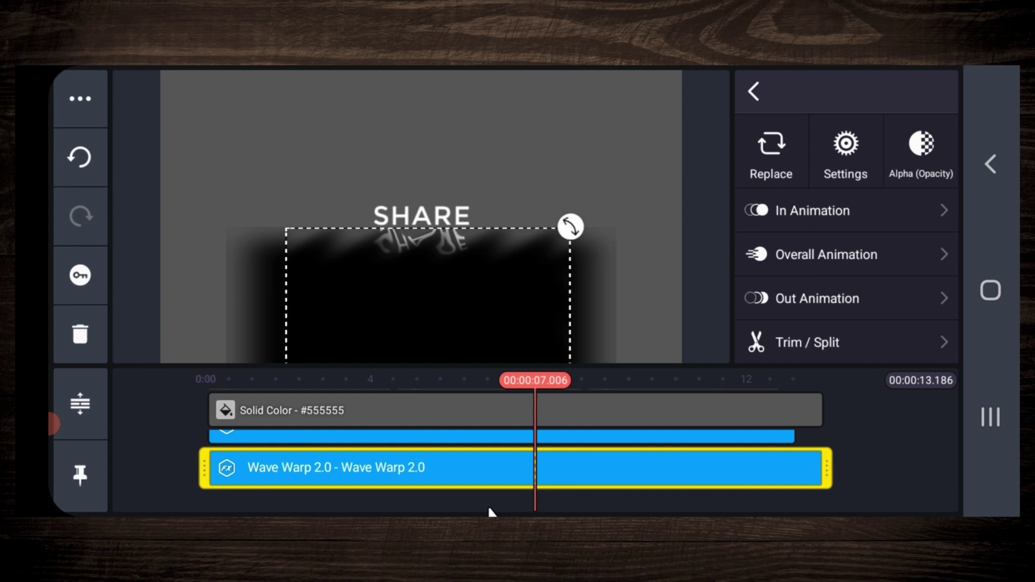
drag(156, 466, 360, 455)
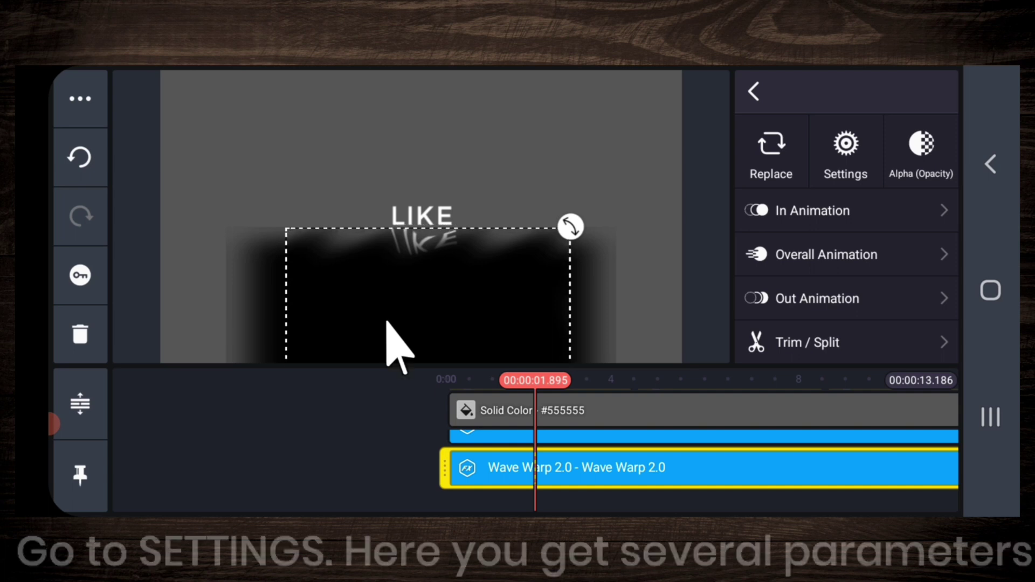
click(822, 153)
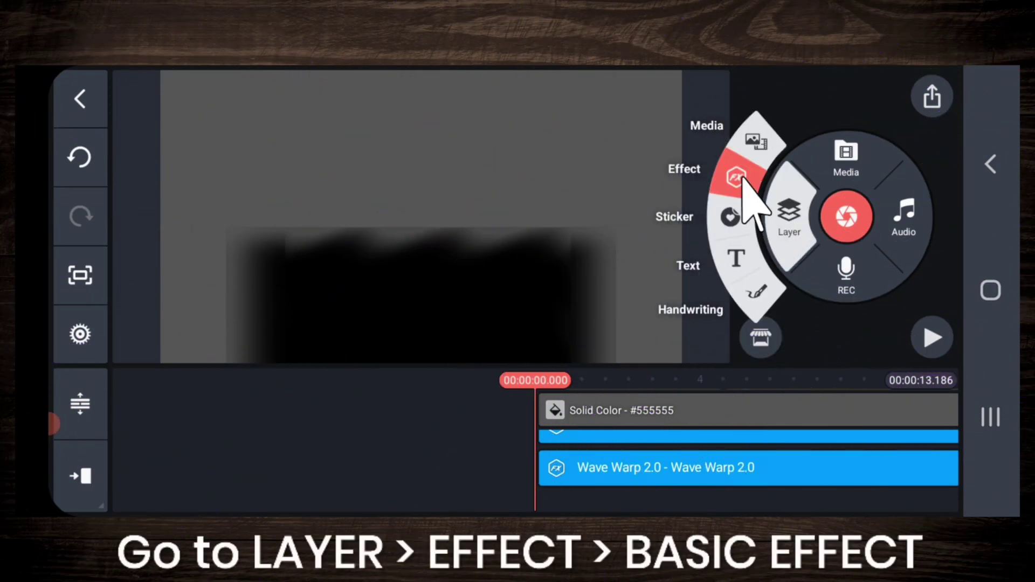
Add a Gaussian Blur effect layer from the Basic Effects group
scroll(762, 301, down, 3)
scroll(859, 157, down, 6)
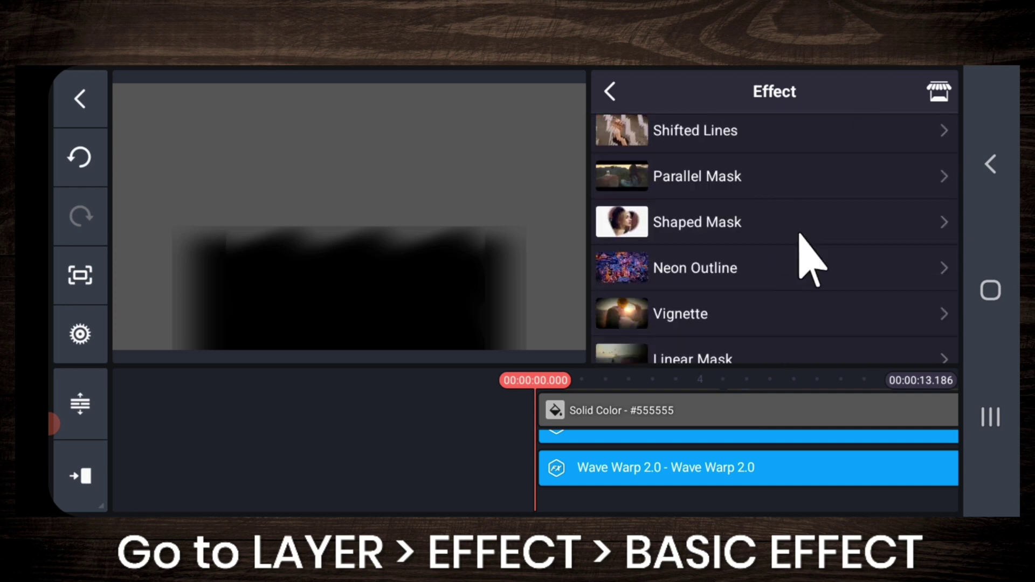
scroll(711, 334, down, 2)
click(700, 342)
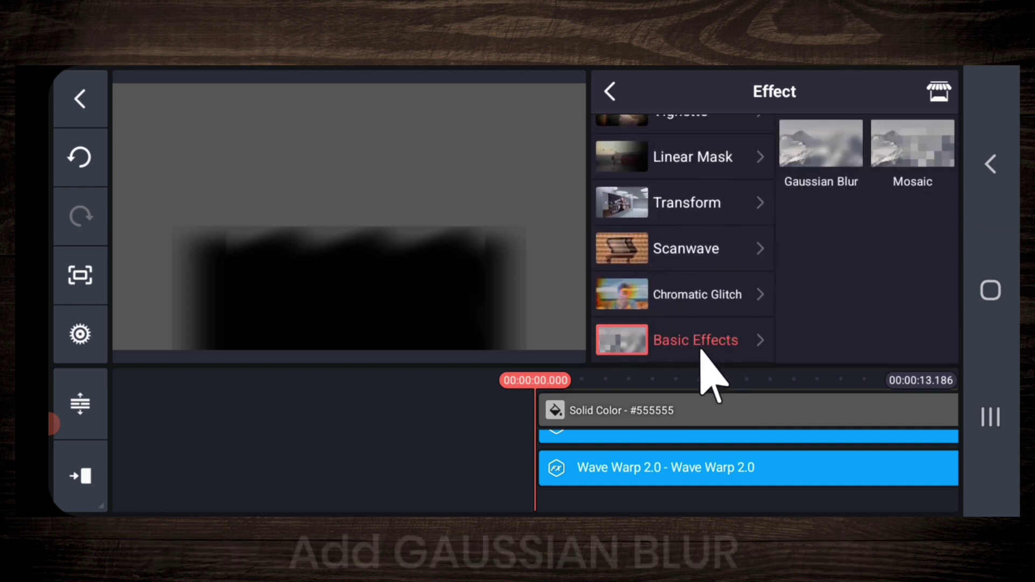
click(843, 151)
drag(771, 488, 762, 494)
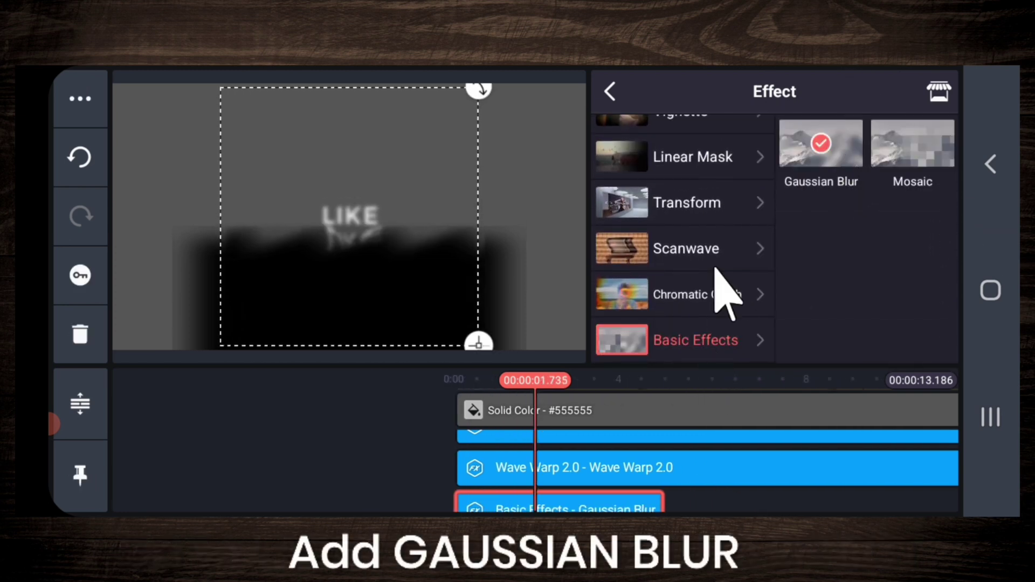
click(610, 92)
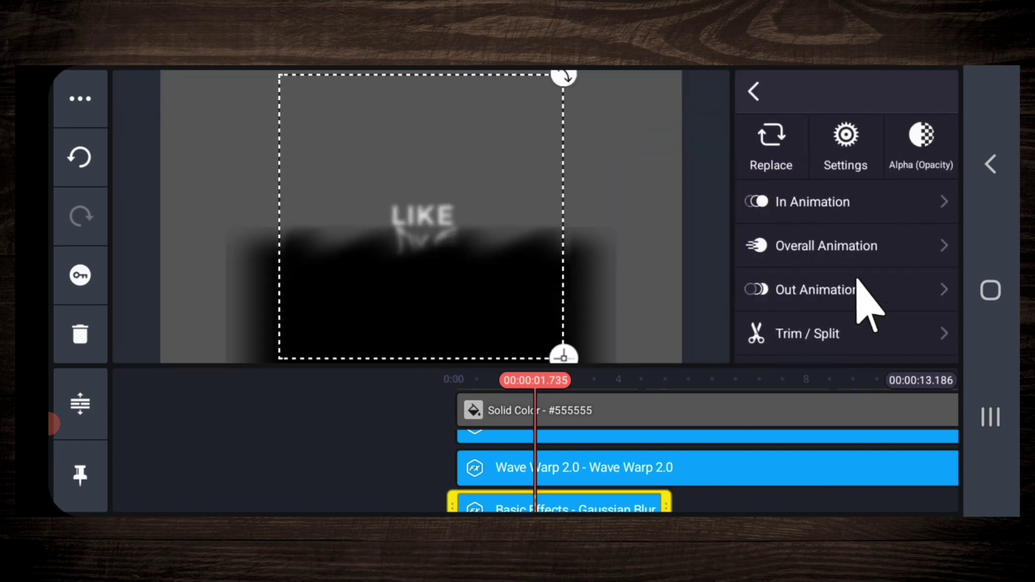
Move the blur area down over the reflection and lower its shape feather to 3
drag(861, 293, 908, 156)
click(862, 240)
drag(754, 155, 787, 157)
drag(315, 221, 313, 355)
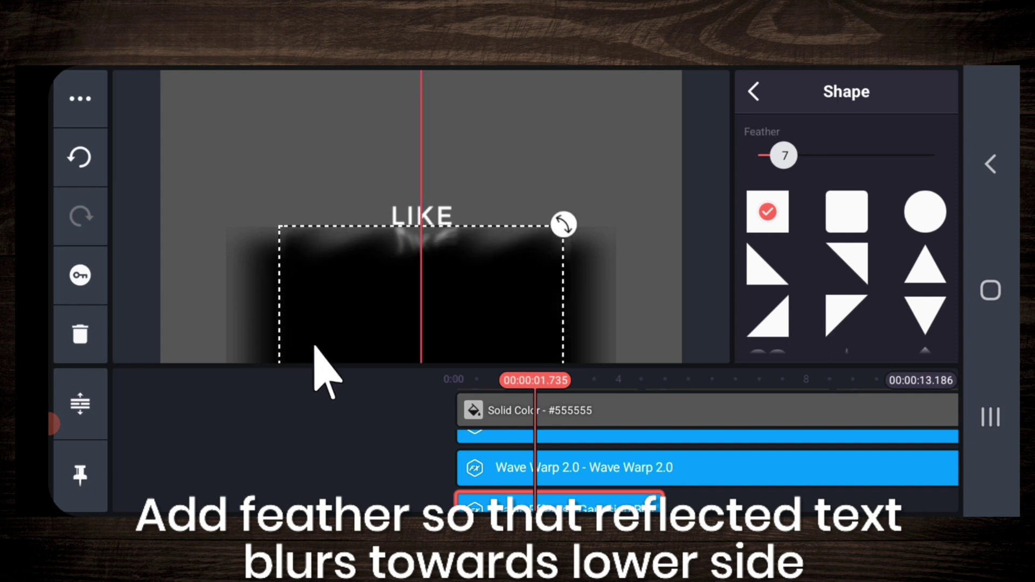
mouse_move(781, 155)
mouse_down()
mouse_move(727, 160)
mouse_move(797, 157)
mouse_move(771, 157)
mouse_up()
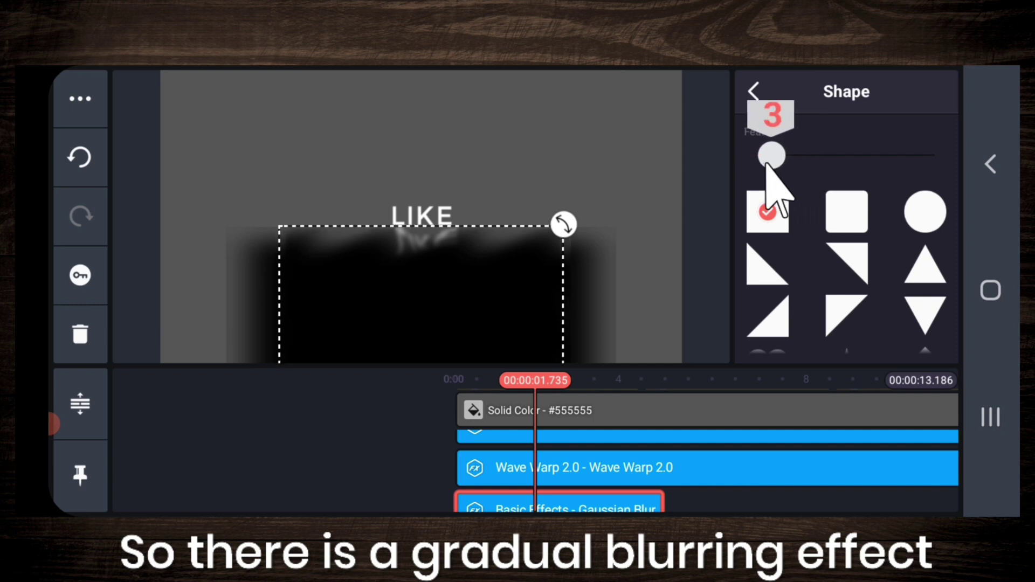
Reselect the Gaussian Blur layer and review its blur strength settings
click(757, 95)
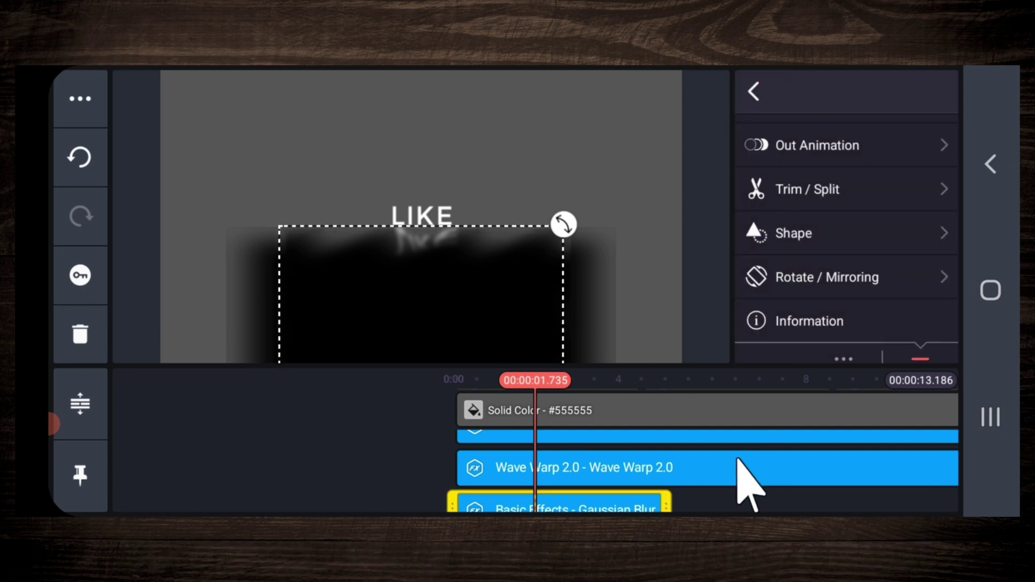
click(722, 446)
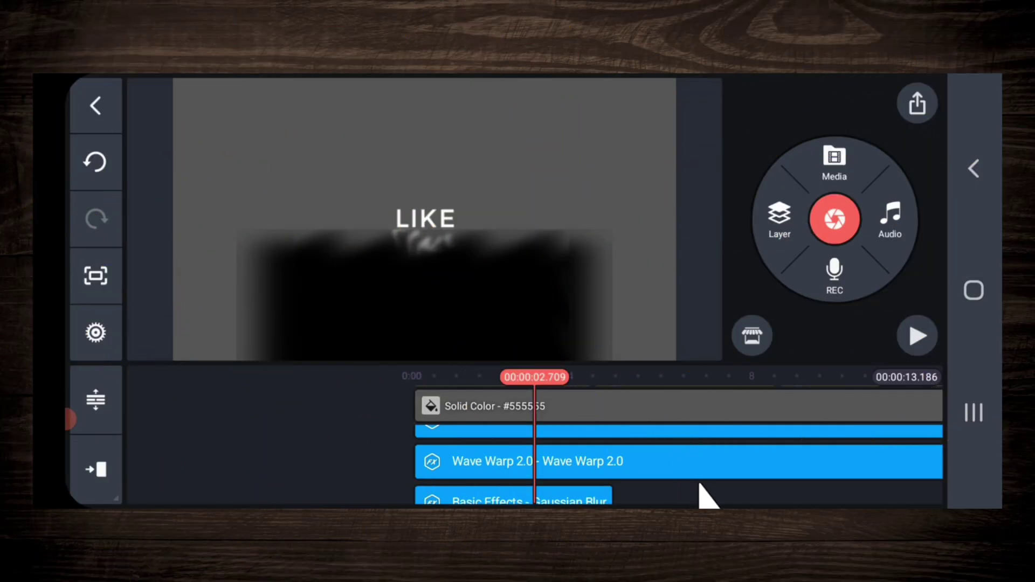
click(548, 451)
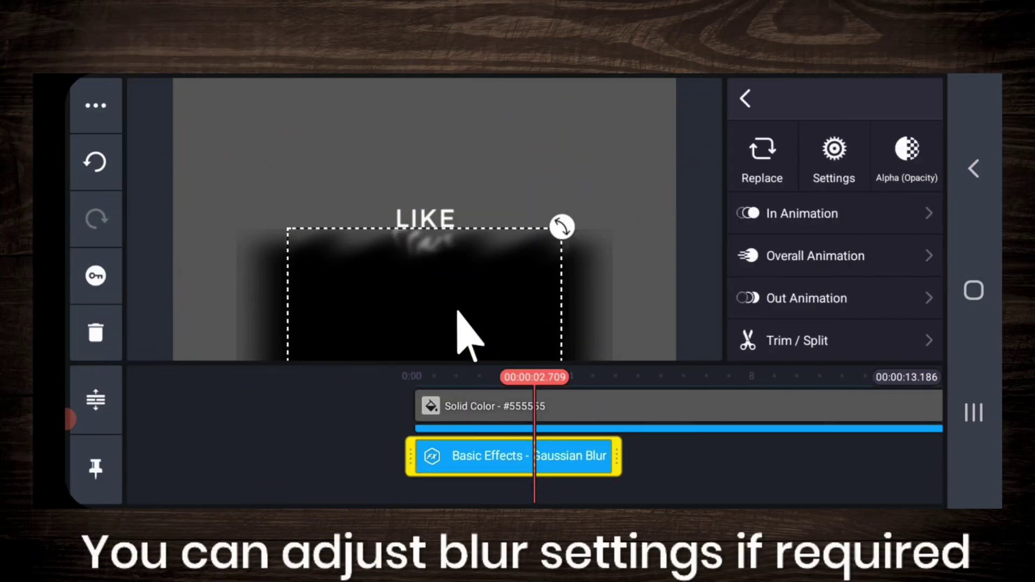
click(834, 162)
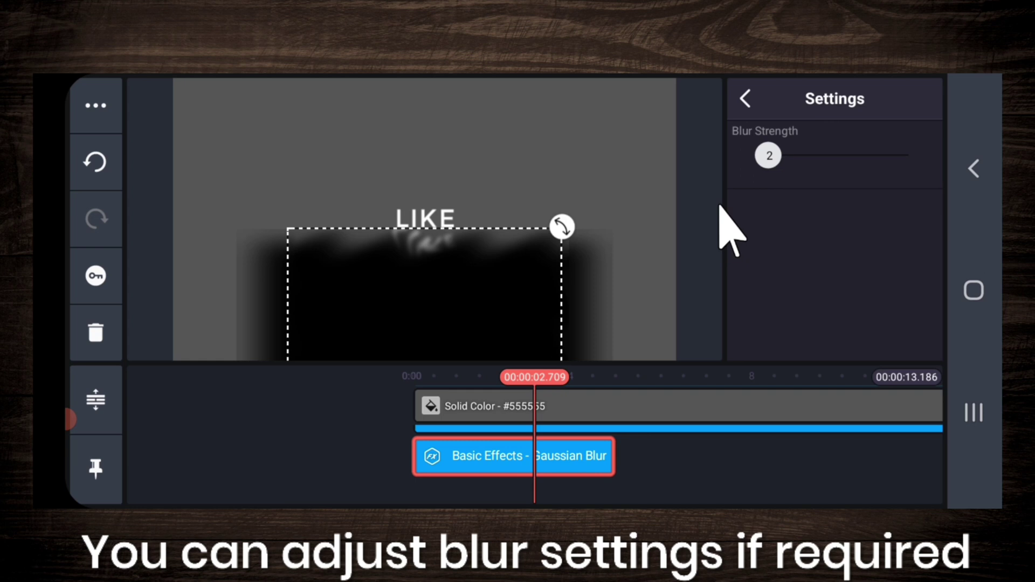
click(744, 100)
Set the blur shape feather to 26 and extend the blur clip to the timeline end
drag(809, 318, 851, 199)
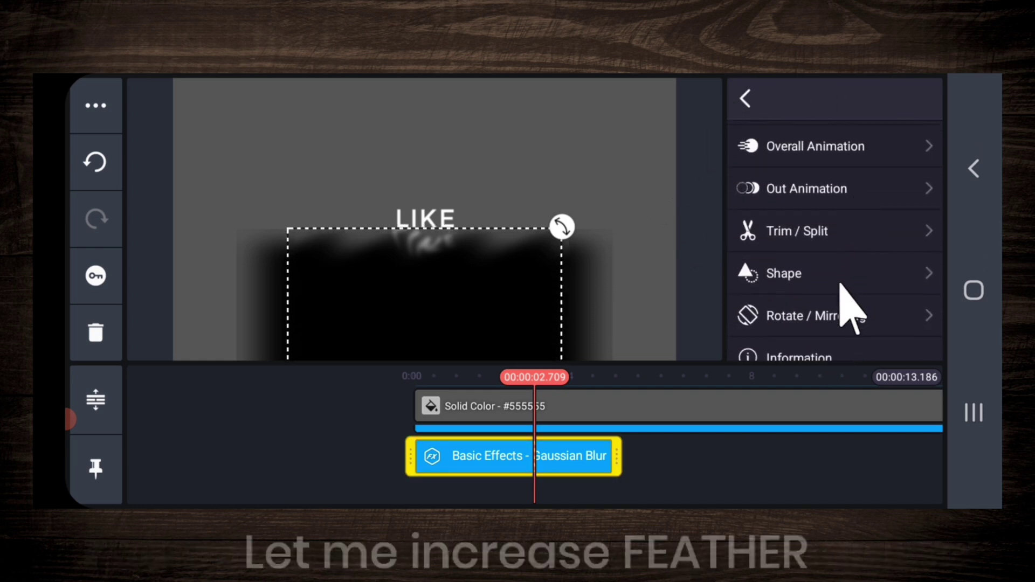
click(840, 277)
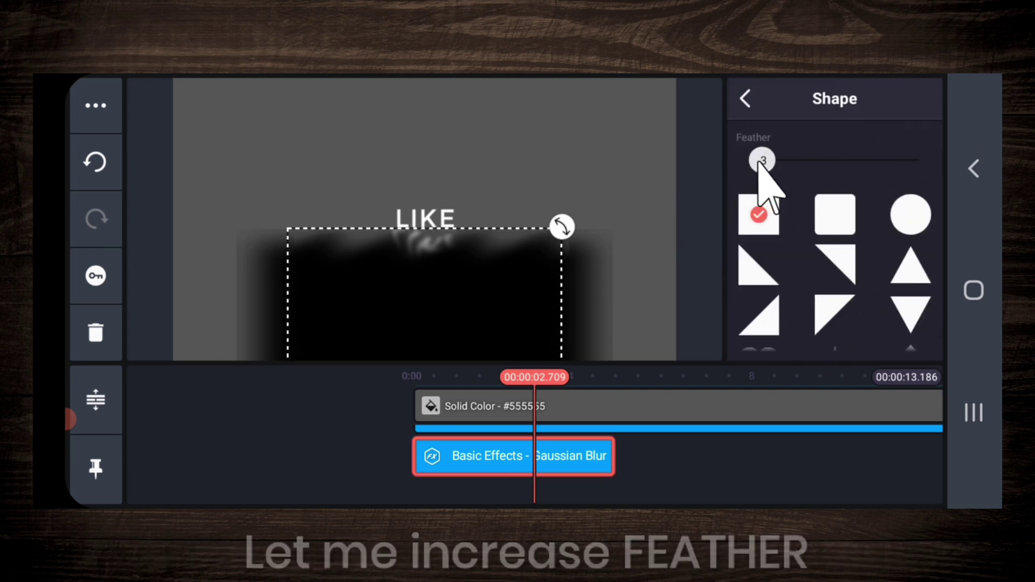
drag(762, 160, 834, 161)
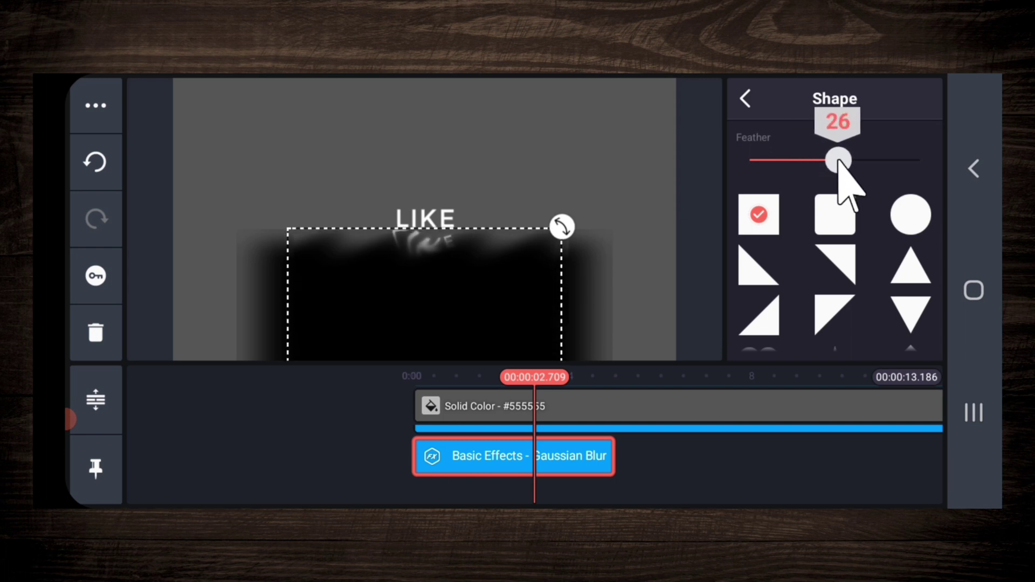
click(744, 99)
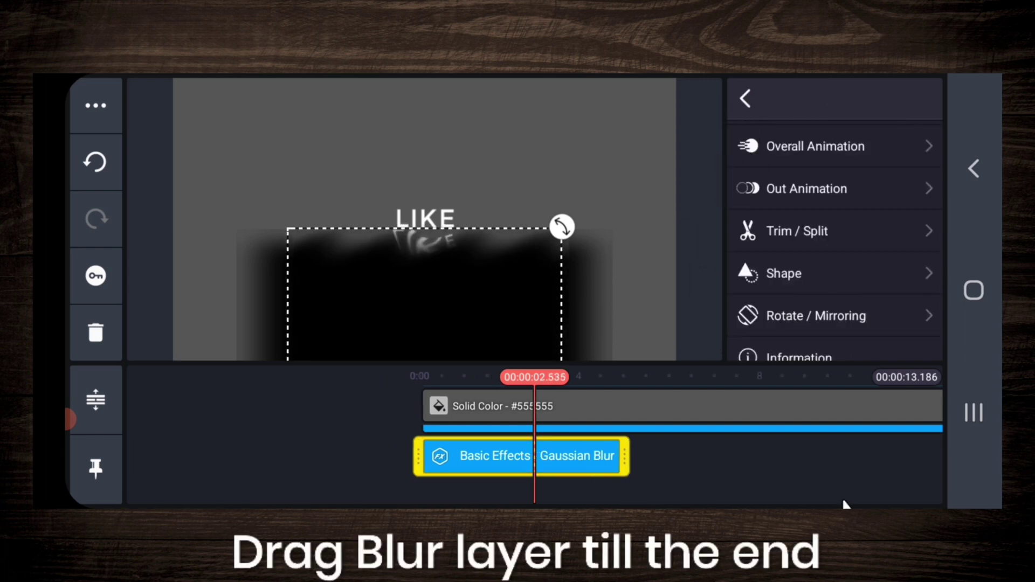
drag(624, 457, 838, 456)
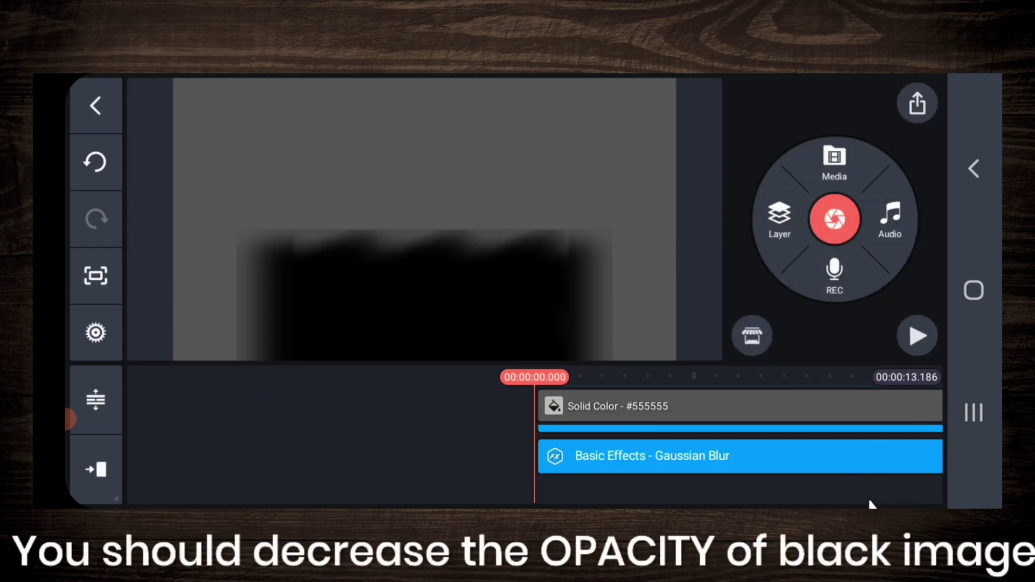
Change the Solid Color background clip to black #000000 and play the preview from the start
drag(871, 503, 677, 499)
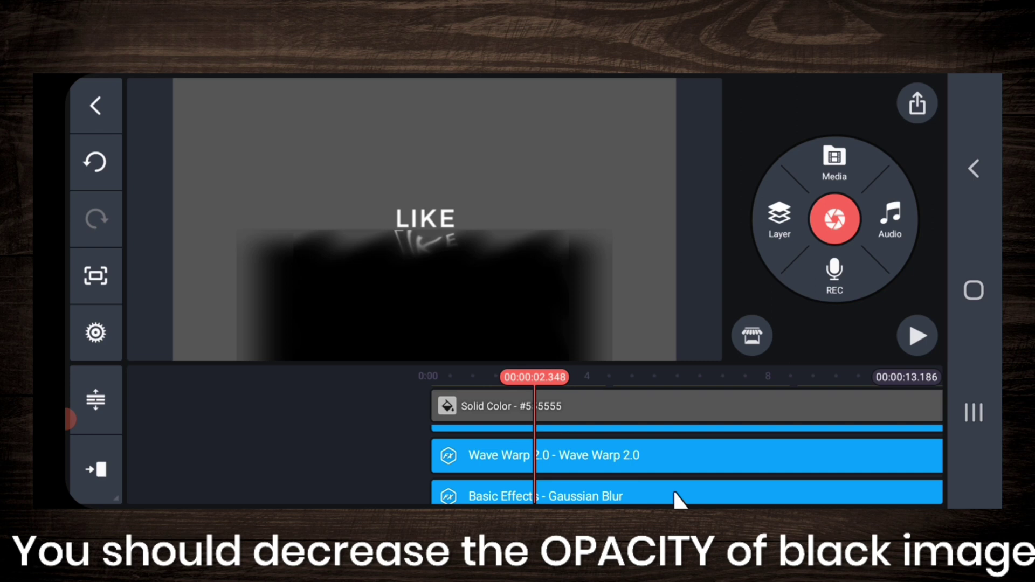
drag(340, 443, 431, 411)
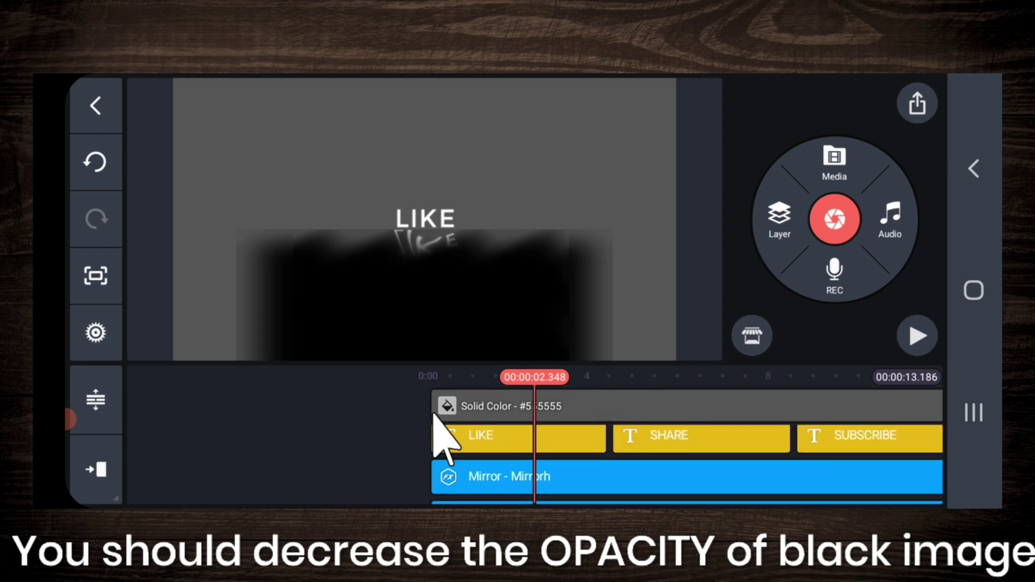
click(509, 406)
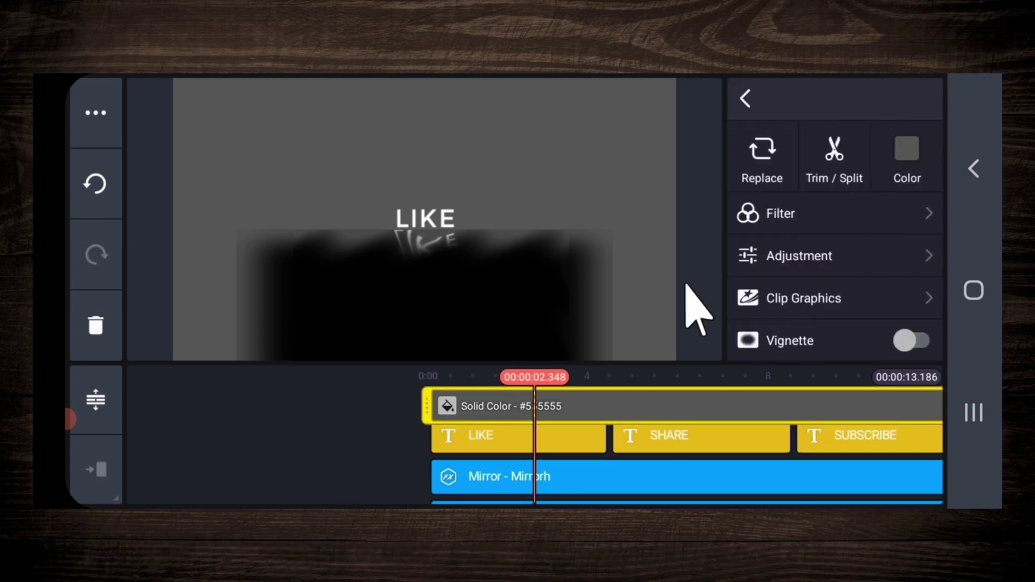
click(904, 164)
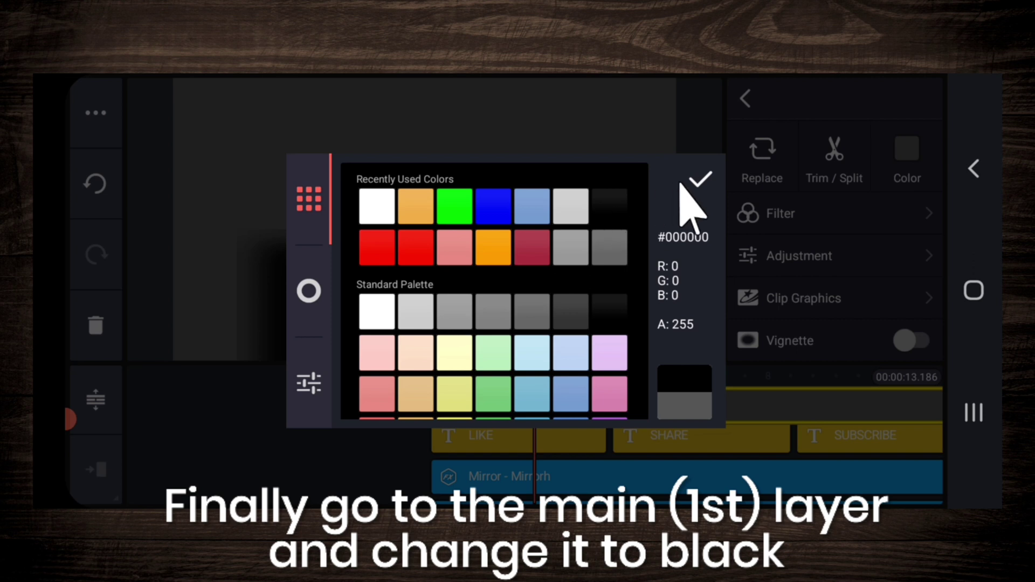
click(695, 178)
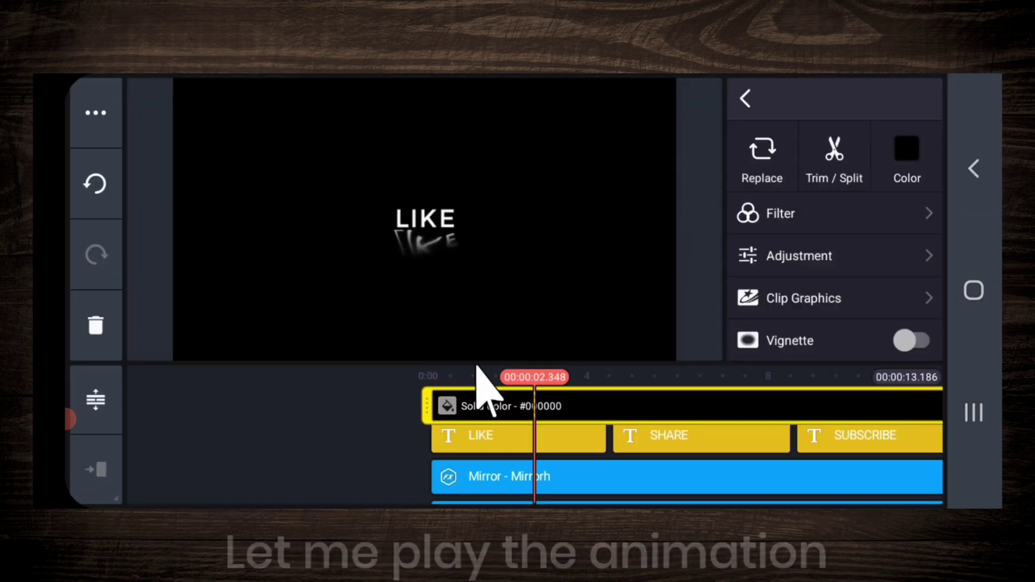
click(301, 490)
drag(300, 490, 677, 452)
click(926, 349)
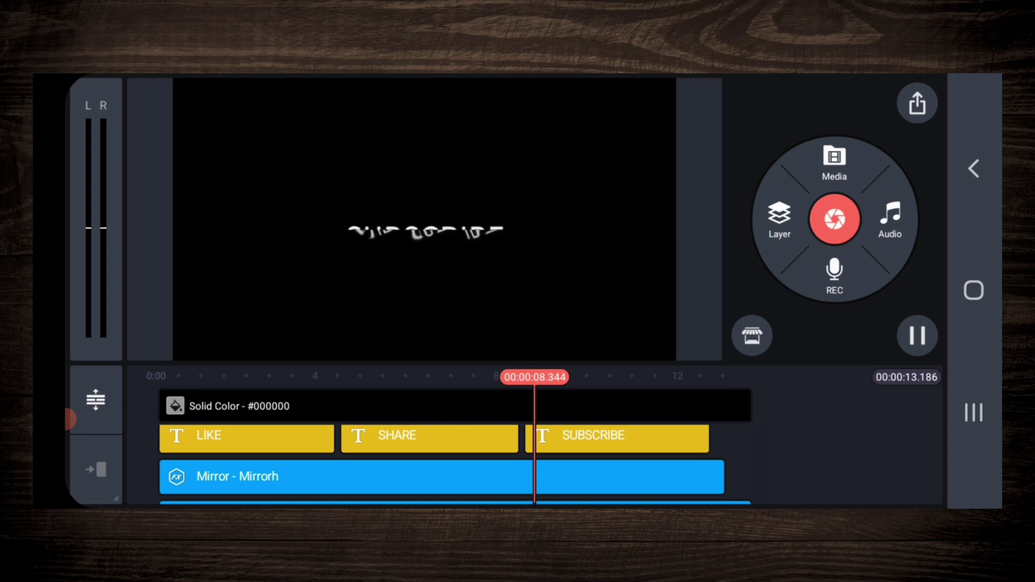
Drag the Wave Warp 2.0 X Frequency slider from 24 down to 21
scroll(582, 473, down, 3)
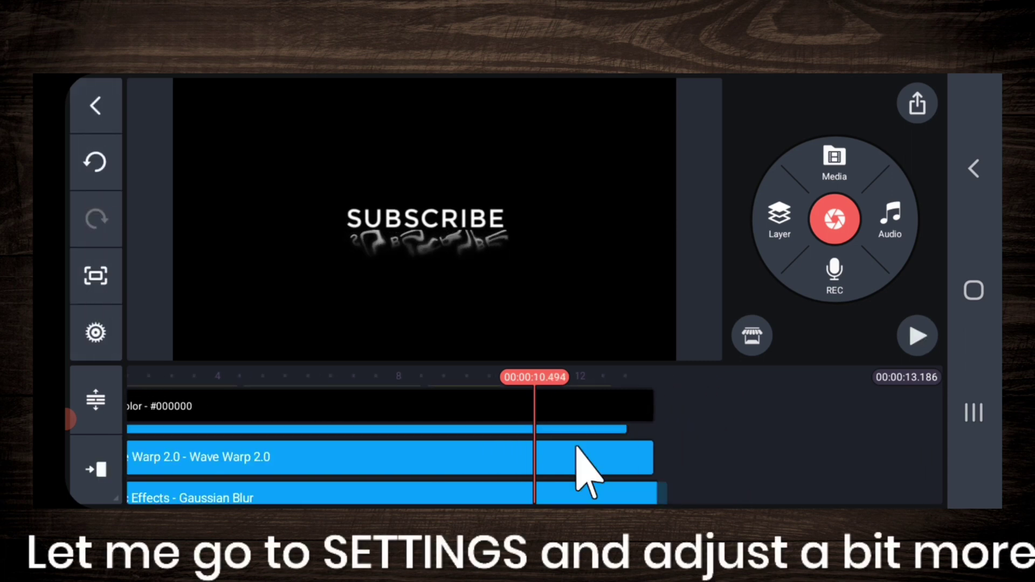
click(579, 460)
click(834, 148)
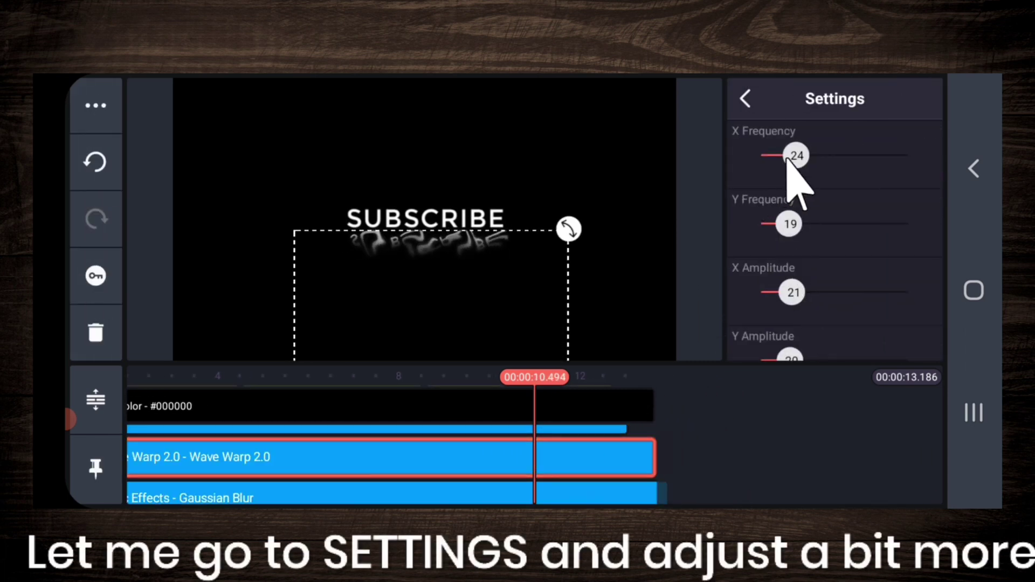
drag(780, 164, 777, 169)
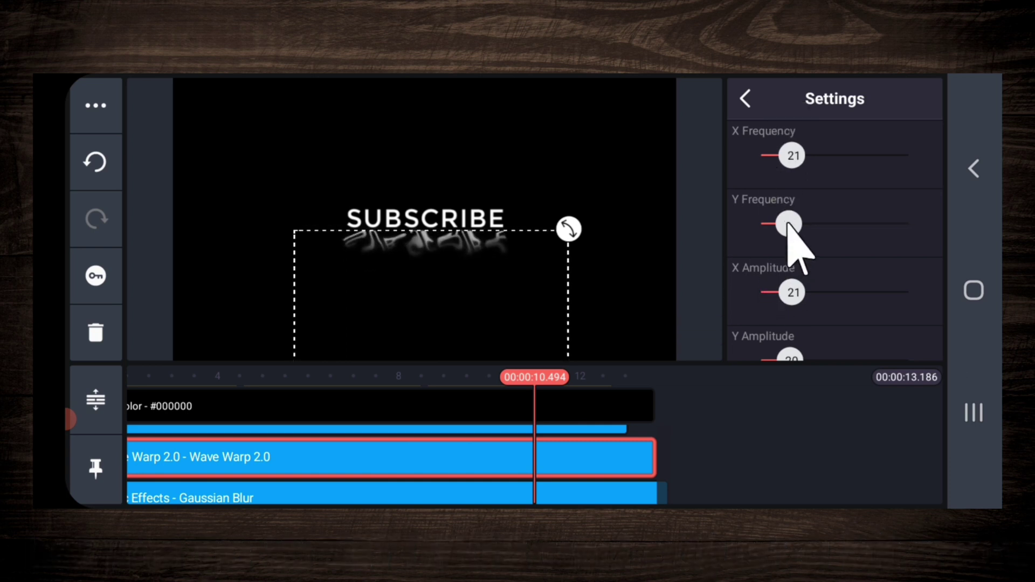
drag(745, 473, 776, 425)
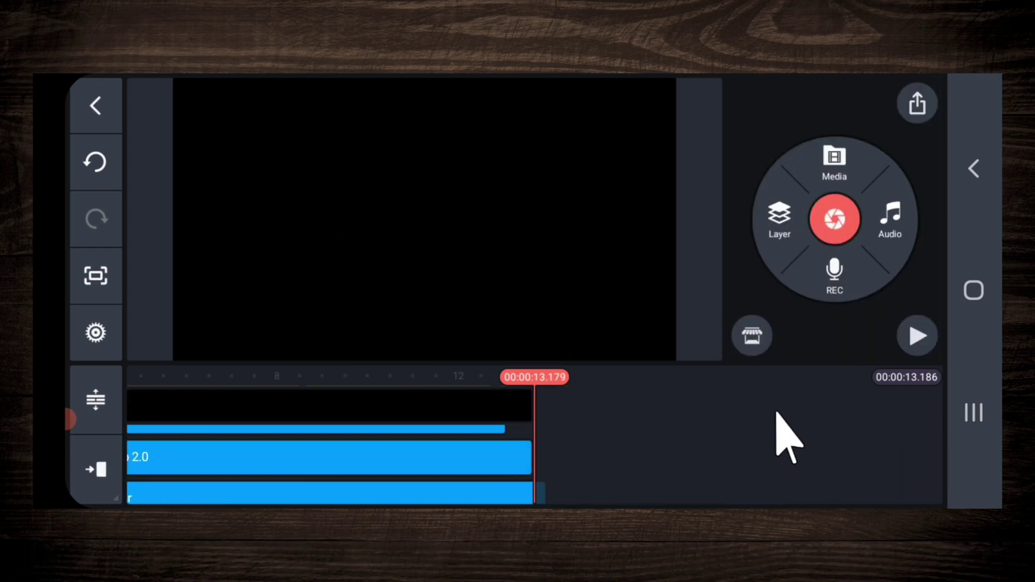
Export the project as a video with the default resolution and frame rate
click(919, 100)
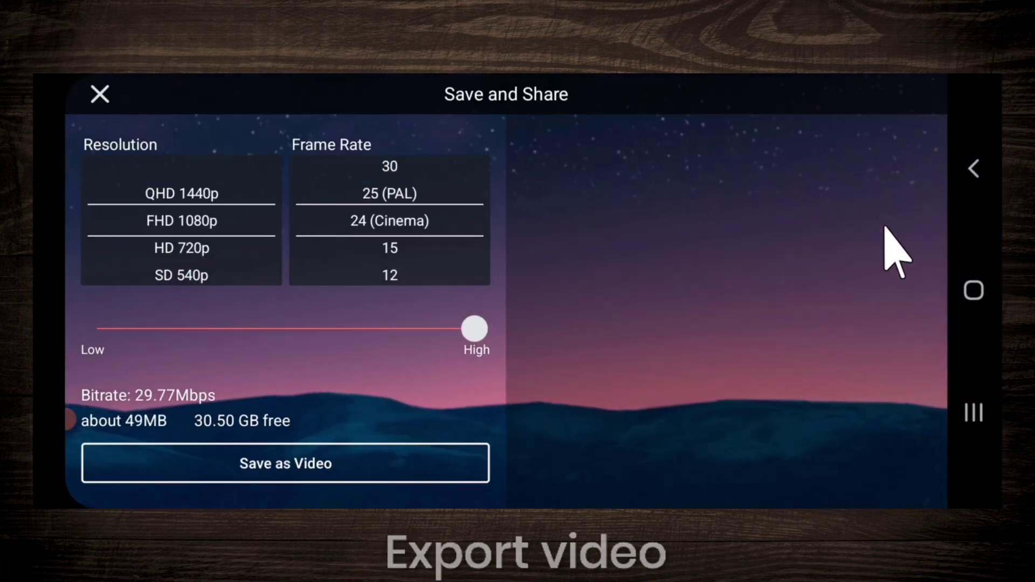
click(403, 475)
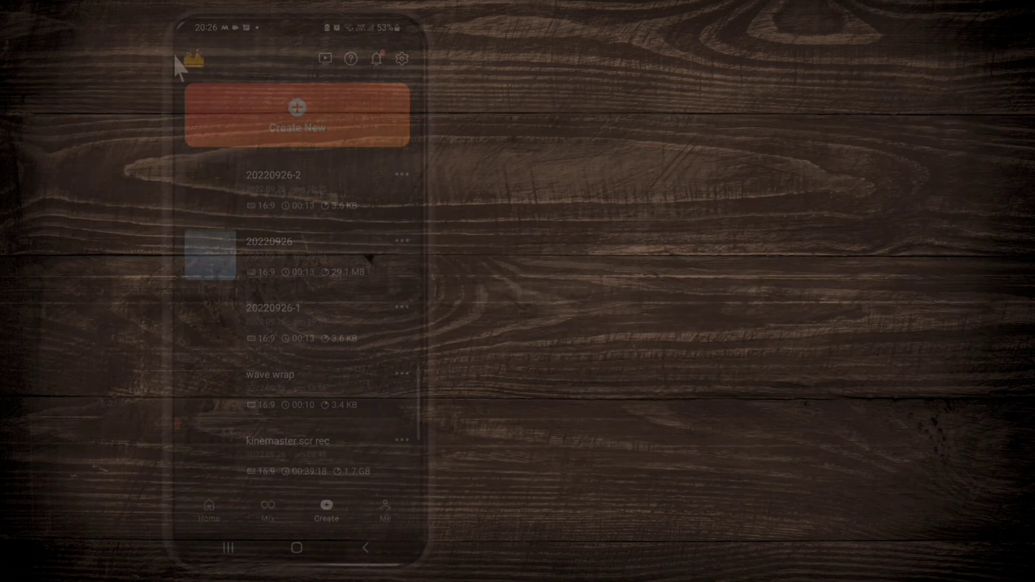
Start a new project with the water footage and add the exported text video as a layer
click(279, 133)
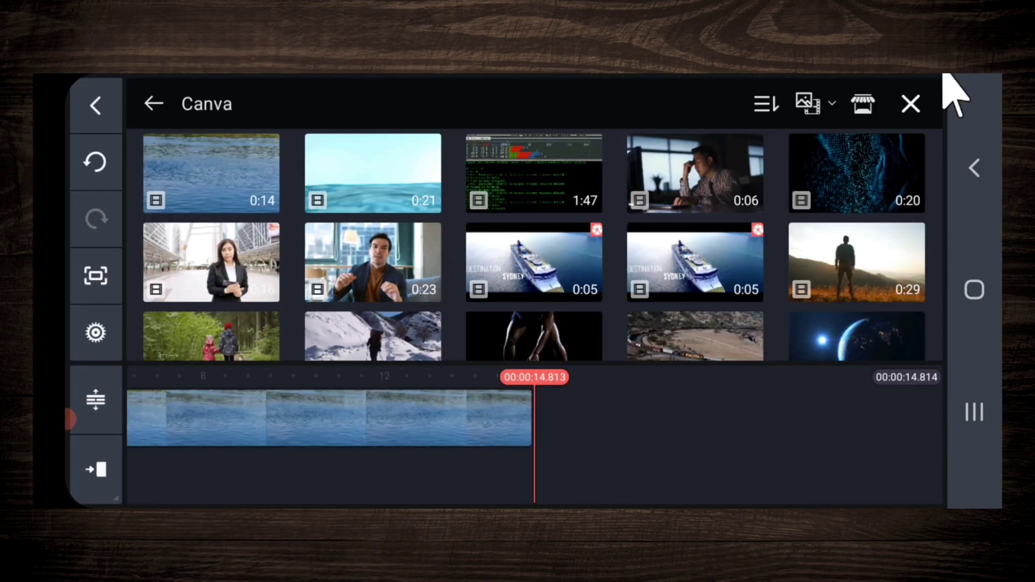
click(910, 104)
drag(554, 410, 938, 415)
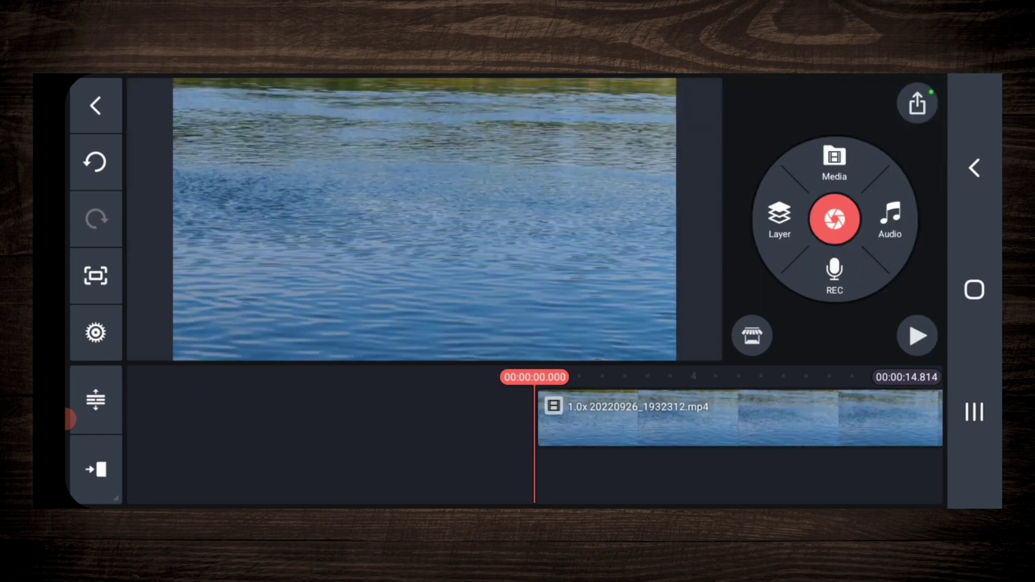
click(755, 212)
click(752, 138)
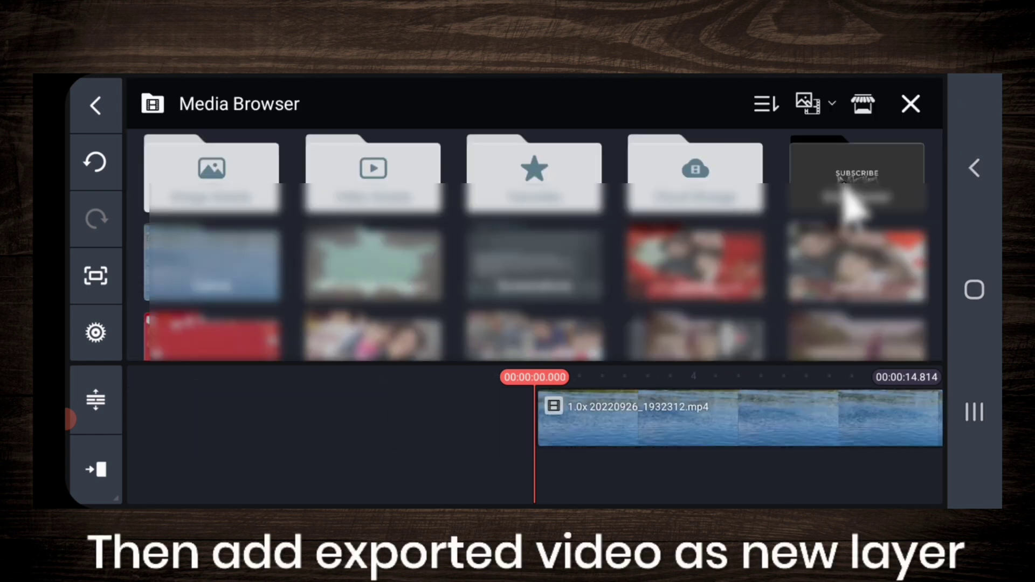
click(841, 190)
click(231, 219)
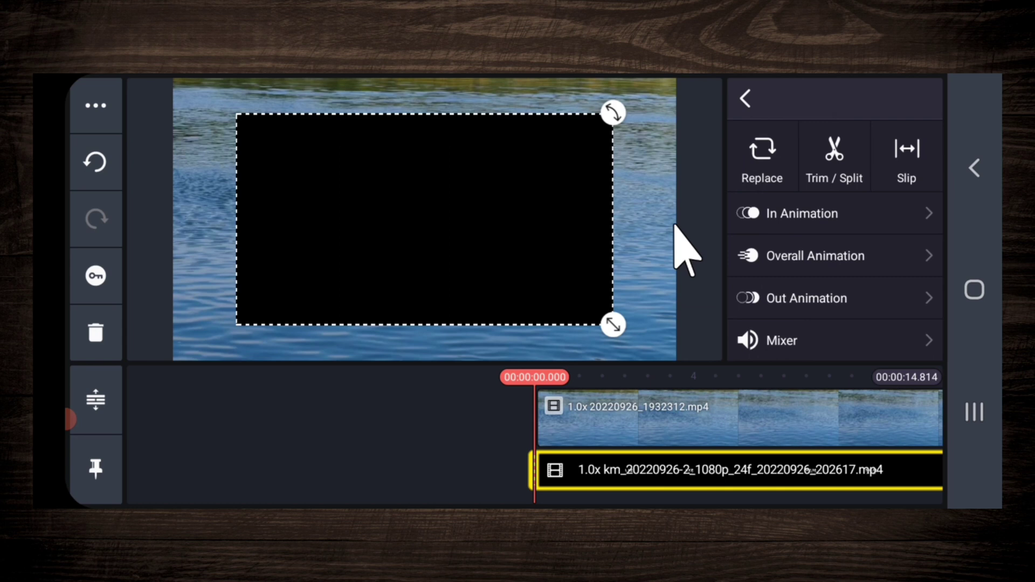
drag(785, 323, 836, 178)
Set the text video layer's blending to Screen and preview the composition
scroll(870, 159, down, 4)
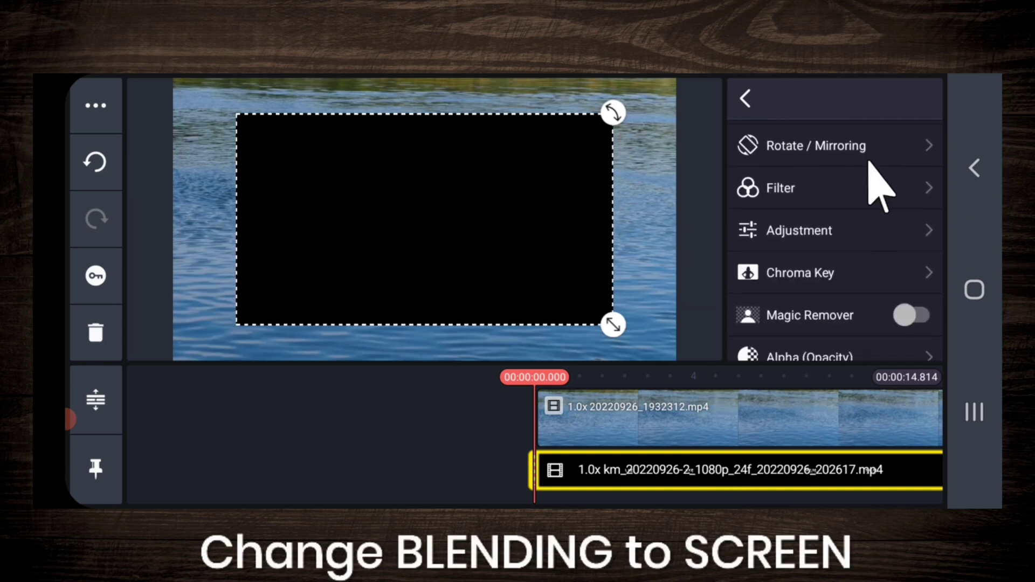
scroll(855, 227, down, 3)
click(803, 313)
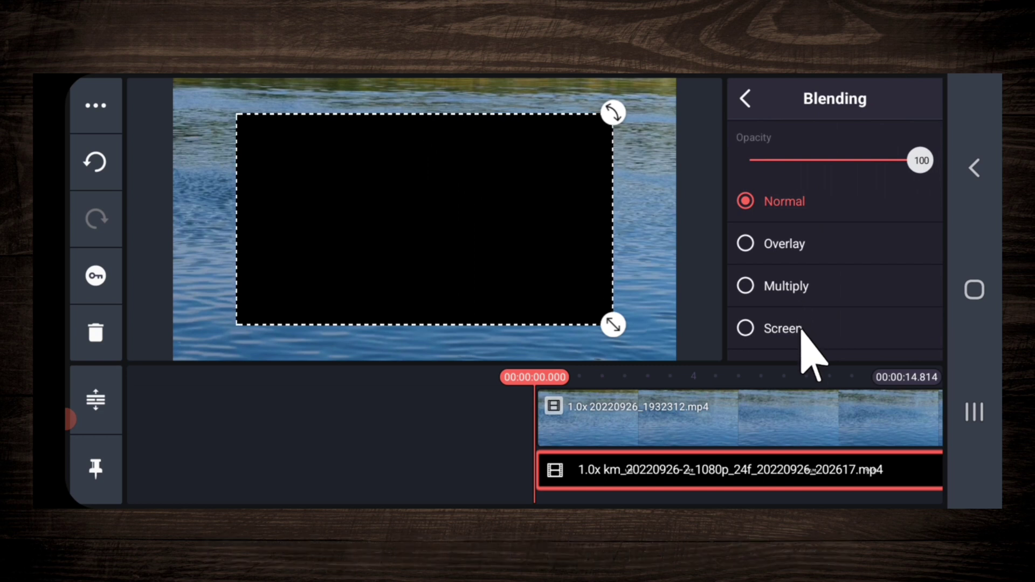
click(745, 328)
click(662, 496)
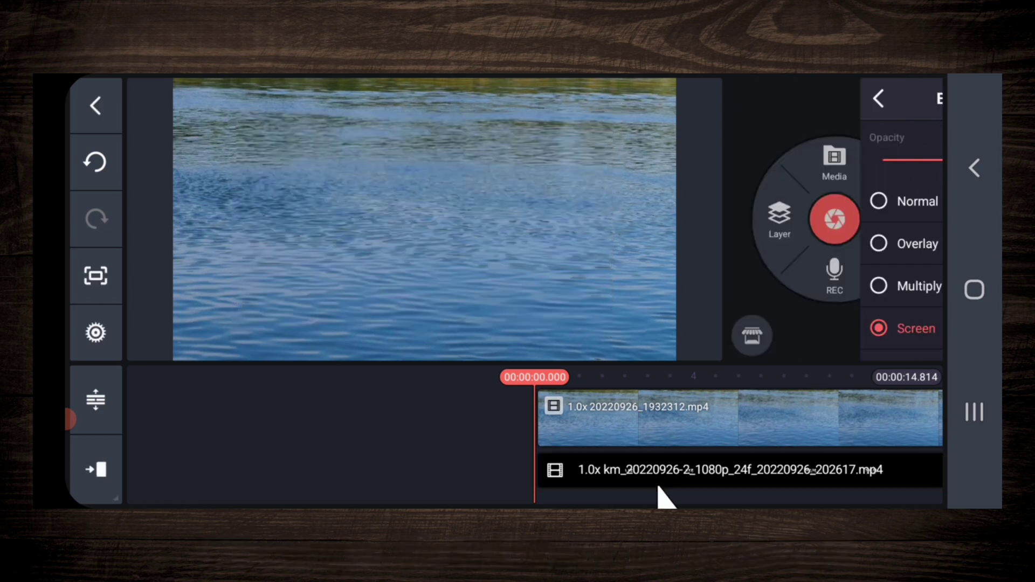
click(916, 335)
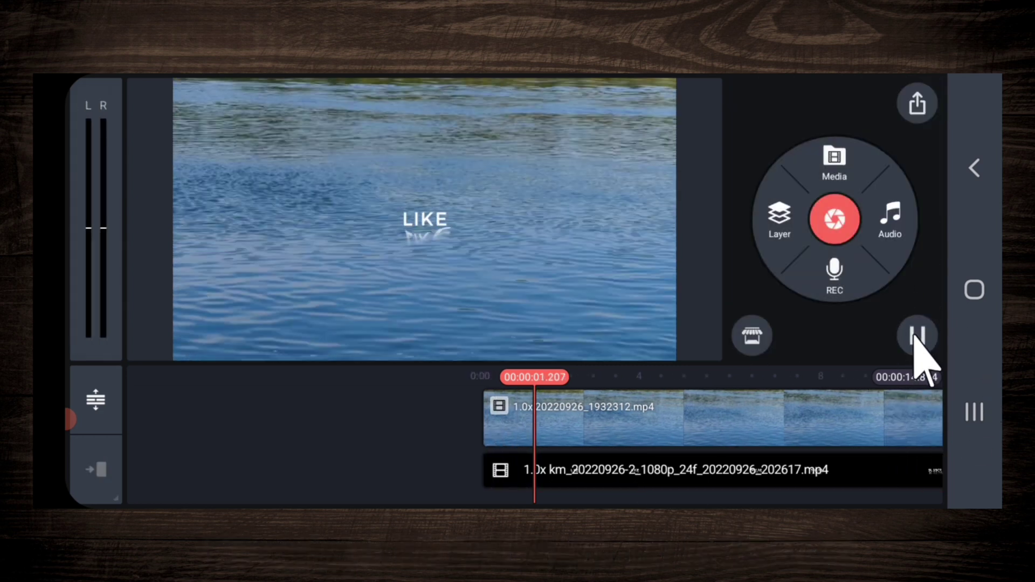
click(916, 335)
Add the Streams 1-02 sound effect from SFX > Streams 1 to the project
click(889, 221)
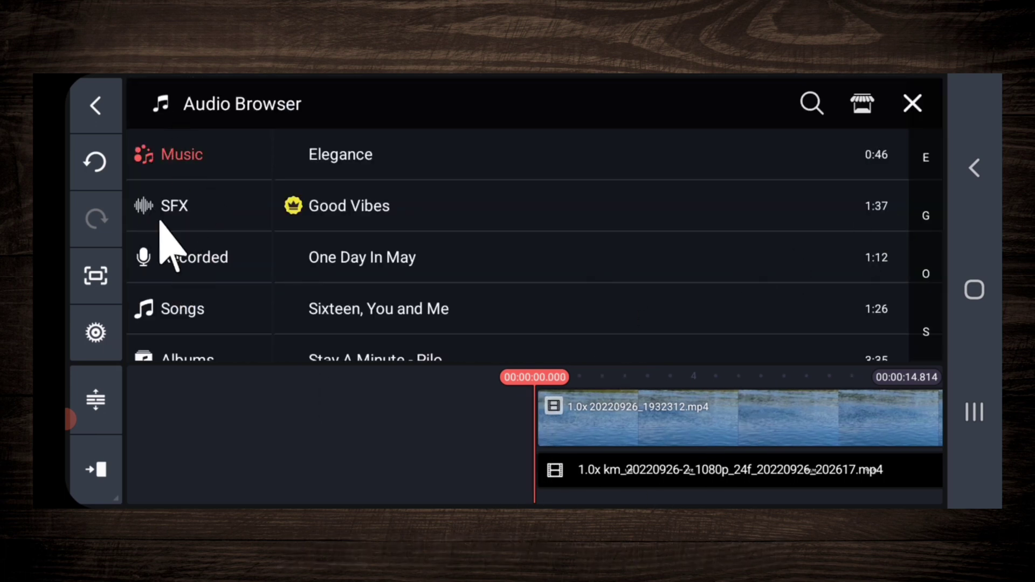
click(162, 215)
scroll(351, 270, down, 10)
click(356, 272)
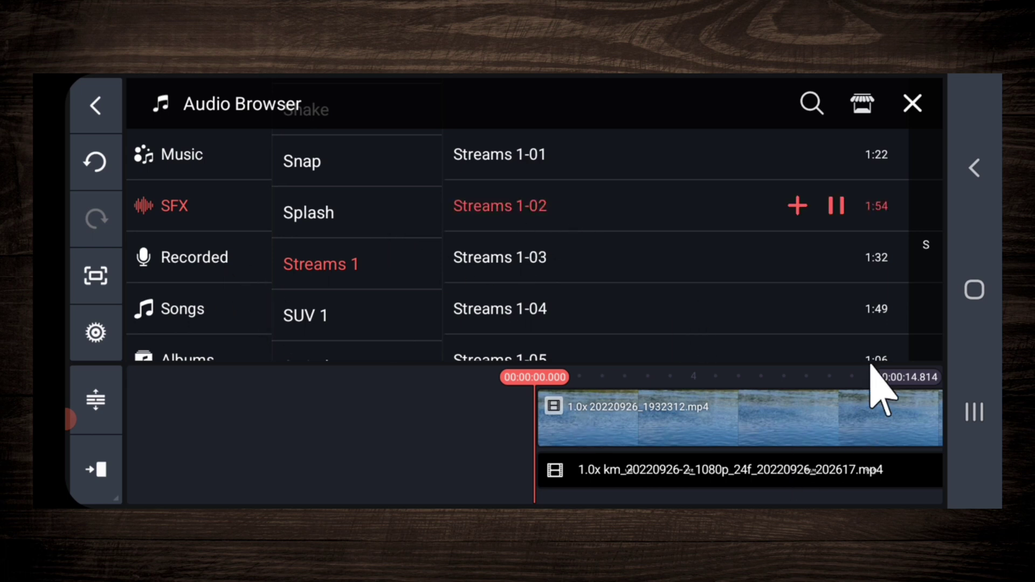
click(798, 206)
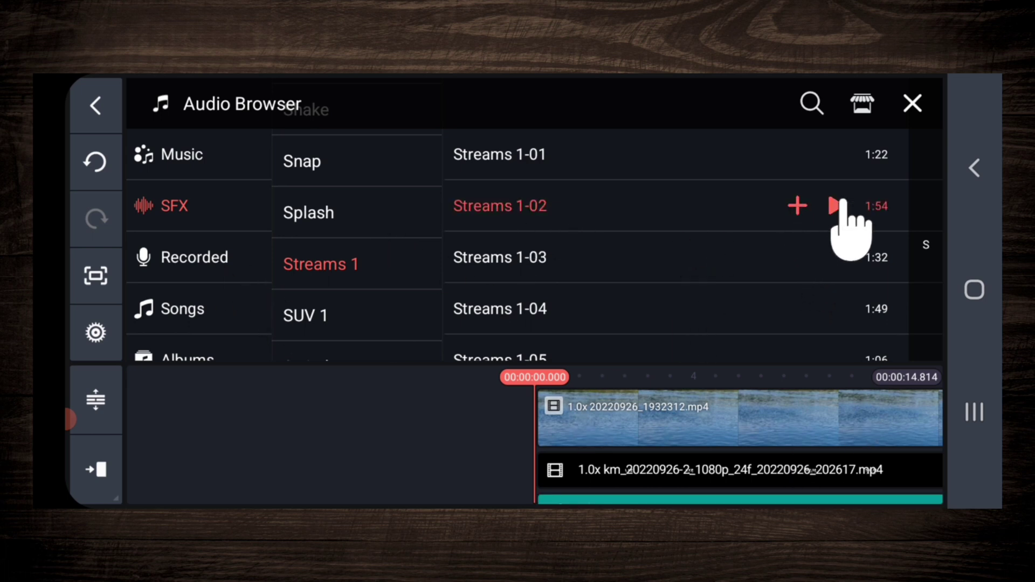
click(910, 103)
Delete the duplicate Streams 1-02 clip and move the playhead to about 1.7 seconds
click(635, 485)
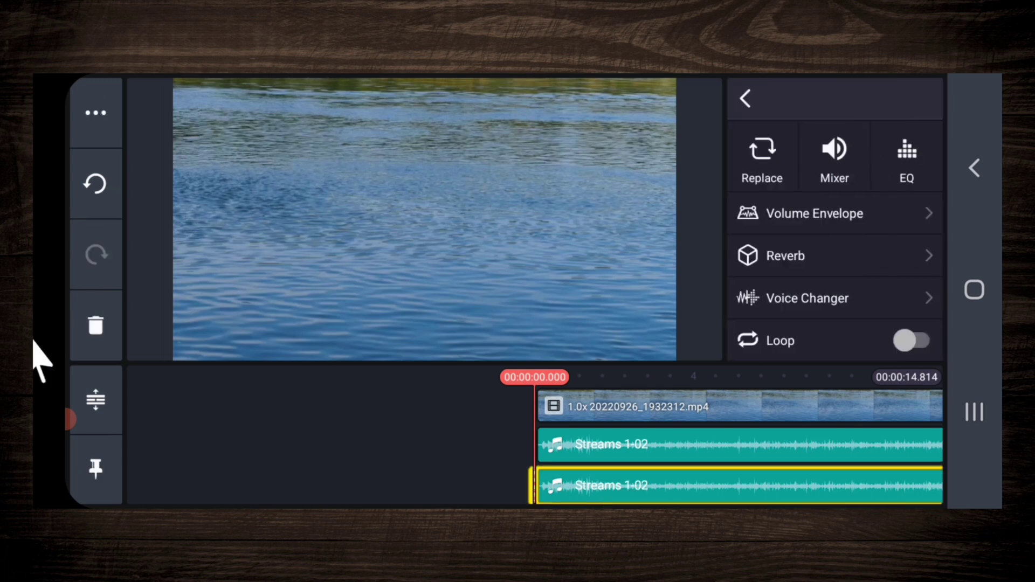
click(88, 348)
mouse_move(412, 487)
mouse_down()
mouse_move(317, 460)
mouse_move(418, 496)
mouse_up()
Bring up the Save and Share export settings for the water composition
click(917, 102)
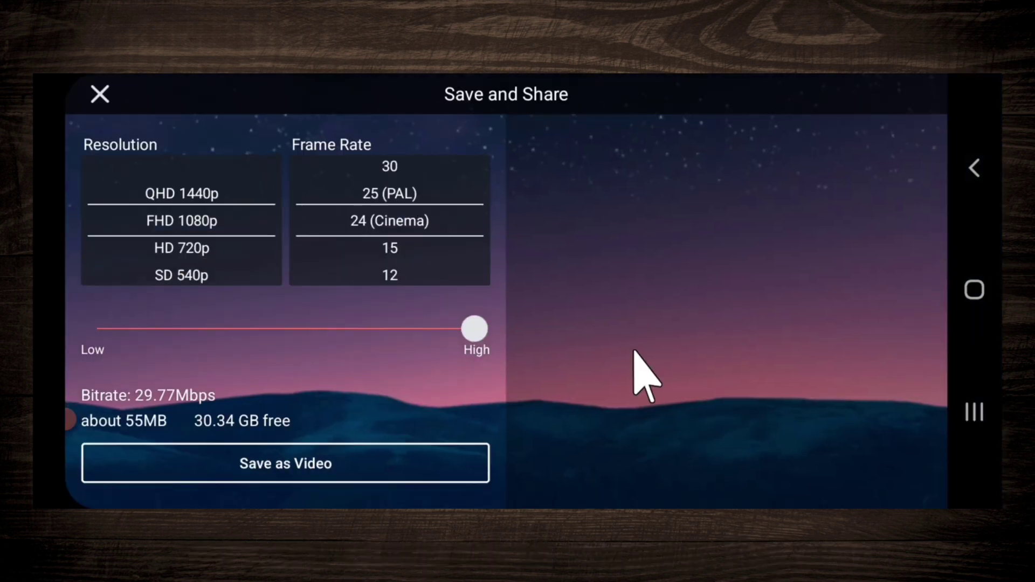